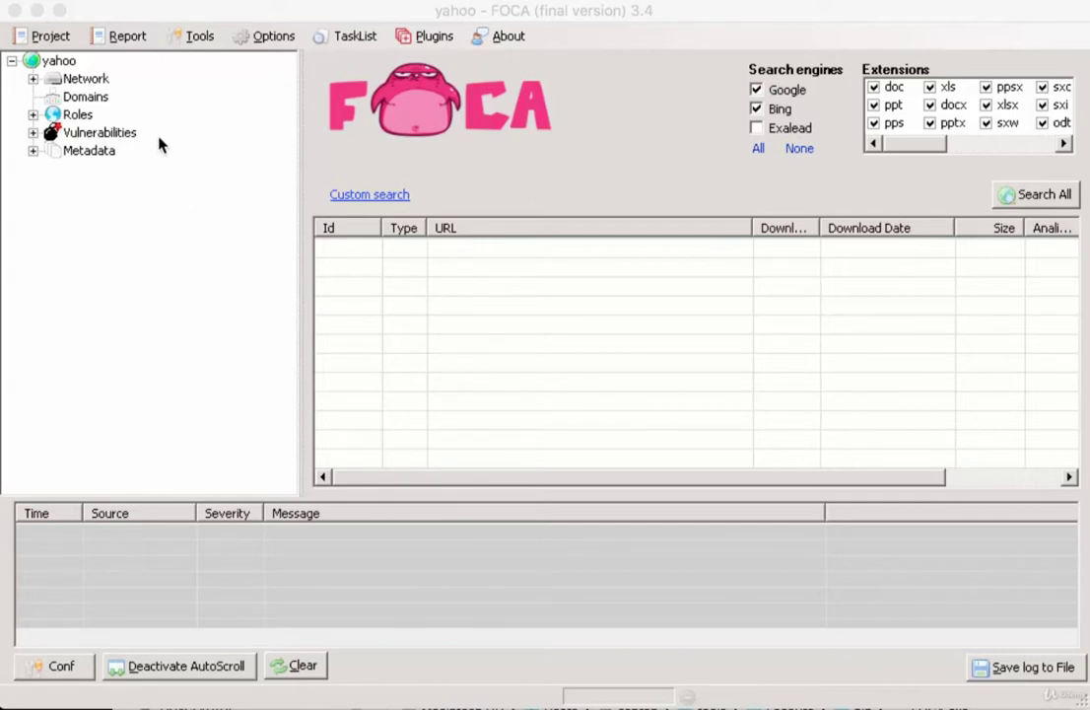
Check the yahoo project's settings, confirming the domain yahoo.com, and save them.
{"action": "left_click", "coordinate": [462, 13]}
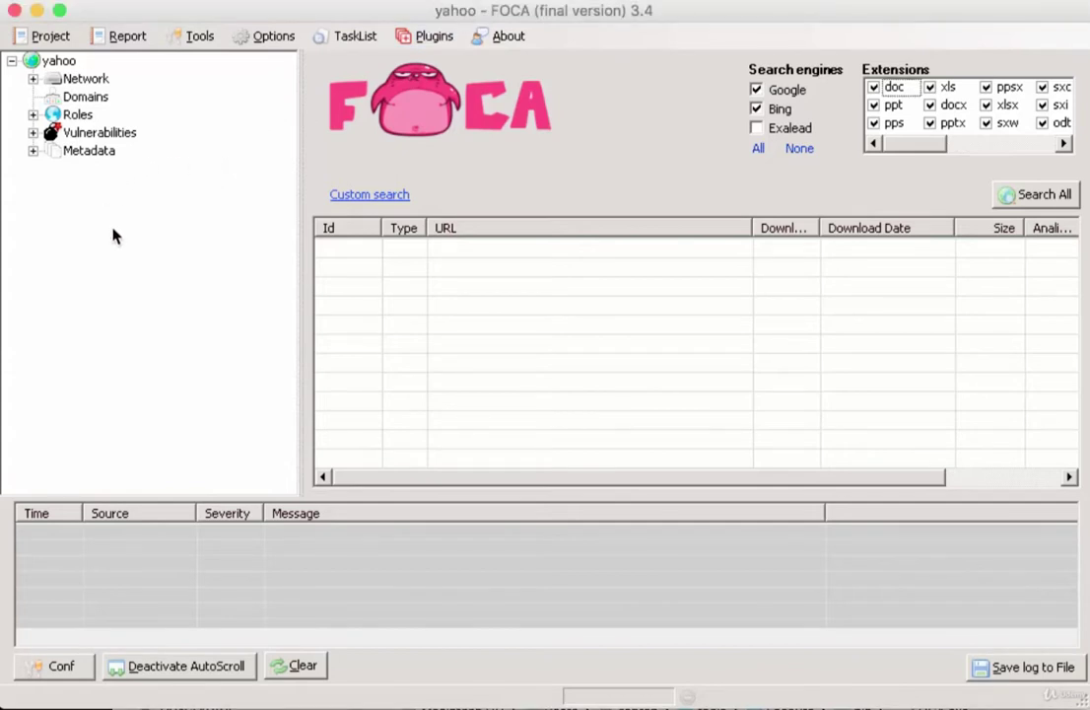
{"action": "left_click", "coordinate": [61, 63]}
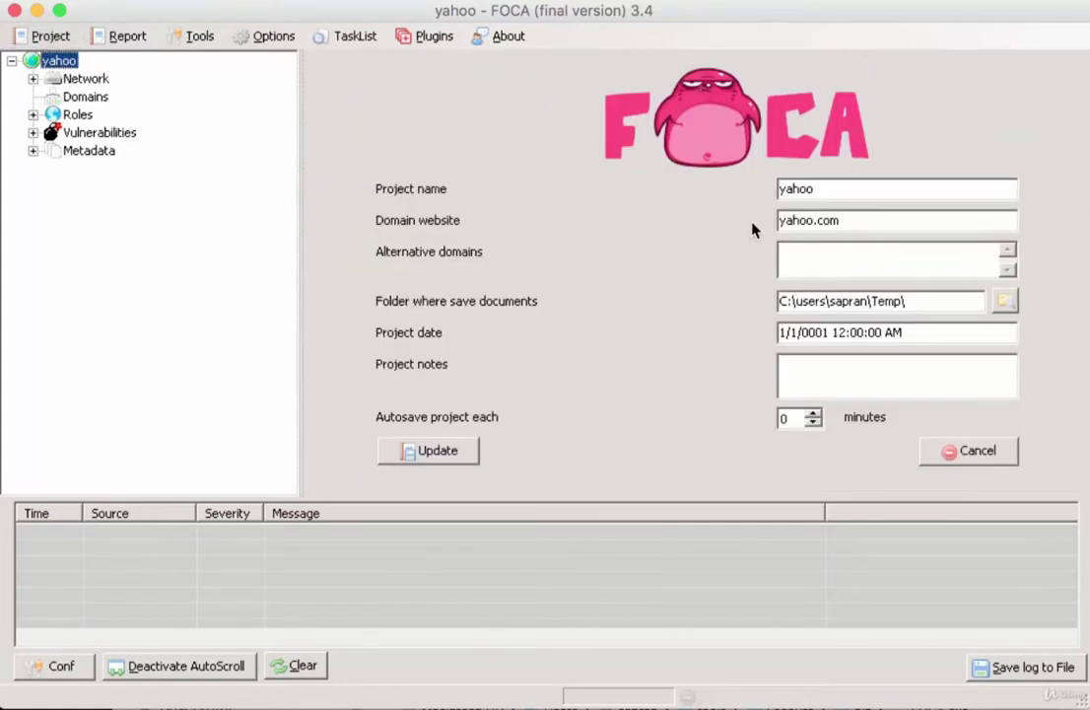
{"action": "left_click_drag", "start_coordinate": [869, 227], "coordinate": [750, 227]}
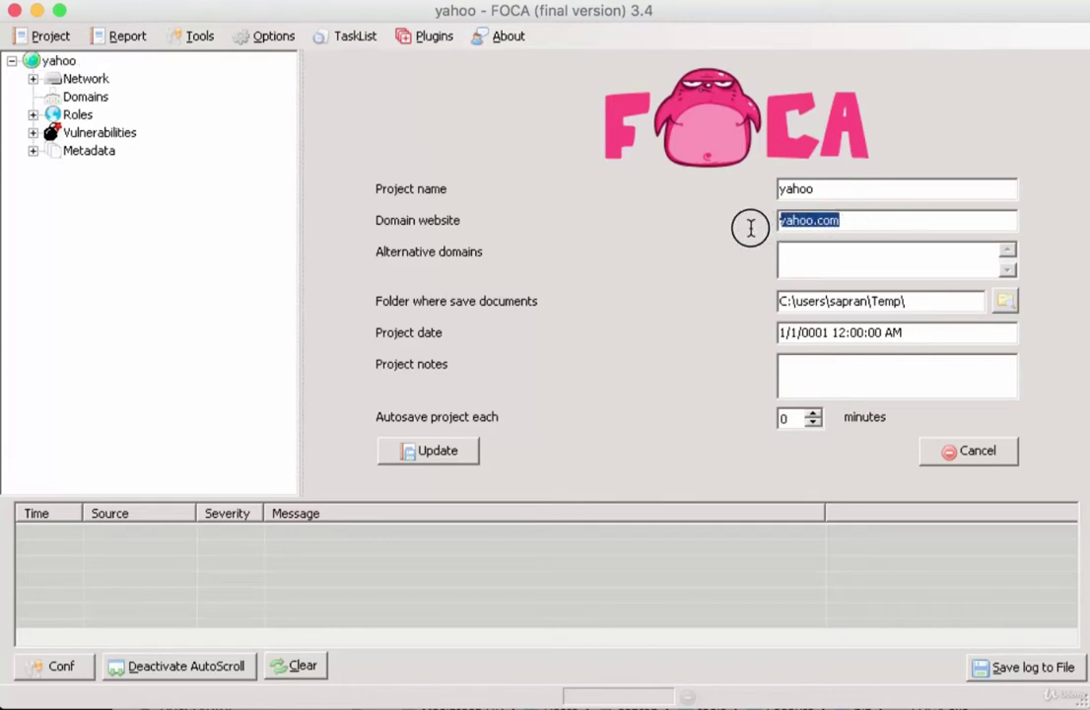
{"action": "left_click", "coordinate": [801, 219]}
{"action": "left_click_drag", "start_coordinate": [842, 218], "coordinate": [725, 240]}
{"action": "left_click", "coordinate": [442, 451]}
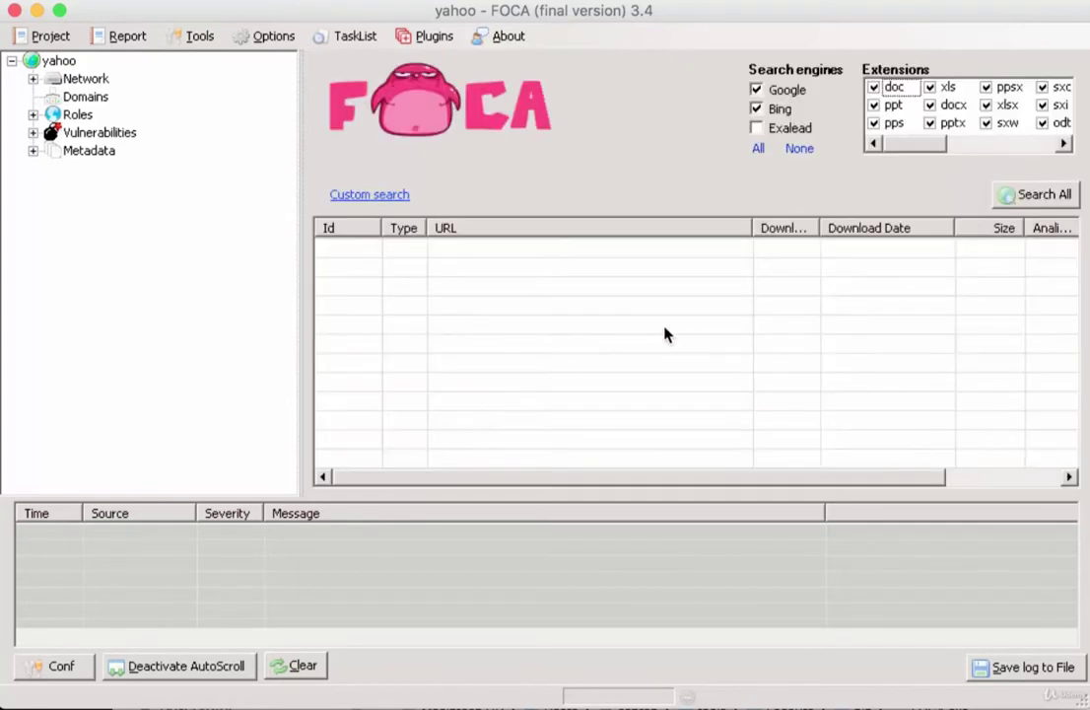
Run Search All on Google and Bing and scroll through the growing results table.
{"action": "mouse_move", "coordinate": [902, 153]}
{"action": "left_mouse_down"}
{"action": "mouse_move", "coordinate": [1040, 138]}
{"action": "mouse_move", "coordinate": [978, 156]}
{"action": "mouse_move", "coordinate": [871, 155]}
{"action": "mouse_move", "coordinate": [1063, 146]}
{"action": "mouse_move", "coordinate": [898, 152]}
{"action": "left_mouse_up"}
{"action": "left_click", "coordinate": [1032, 201]}
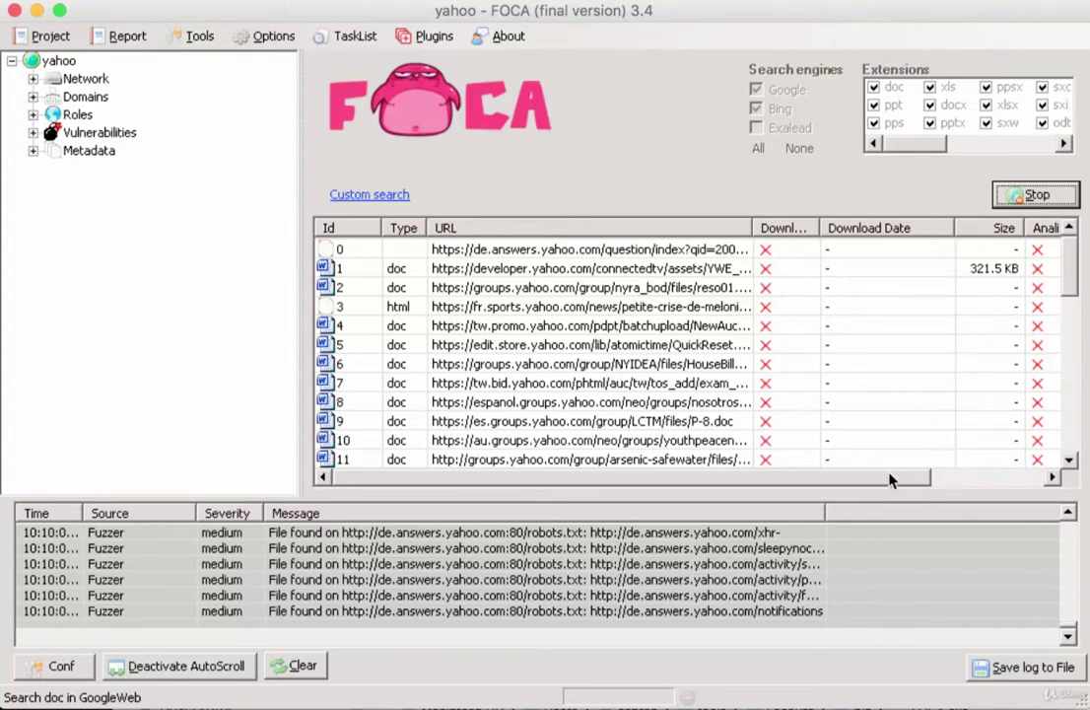
{"action": "left_click_drag", "start_coordinate": [904, 478], "coordinate": [1026, 483]}
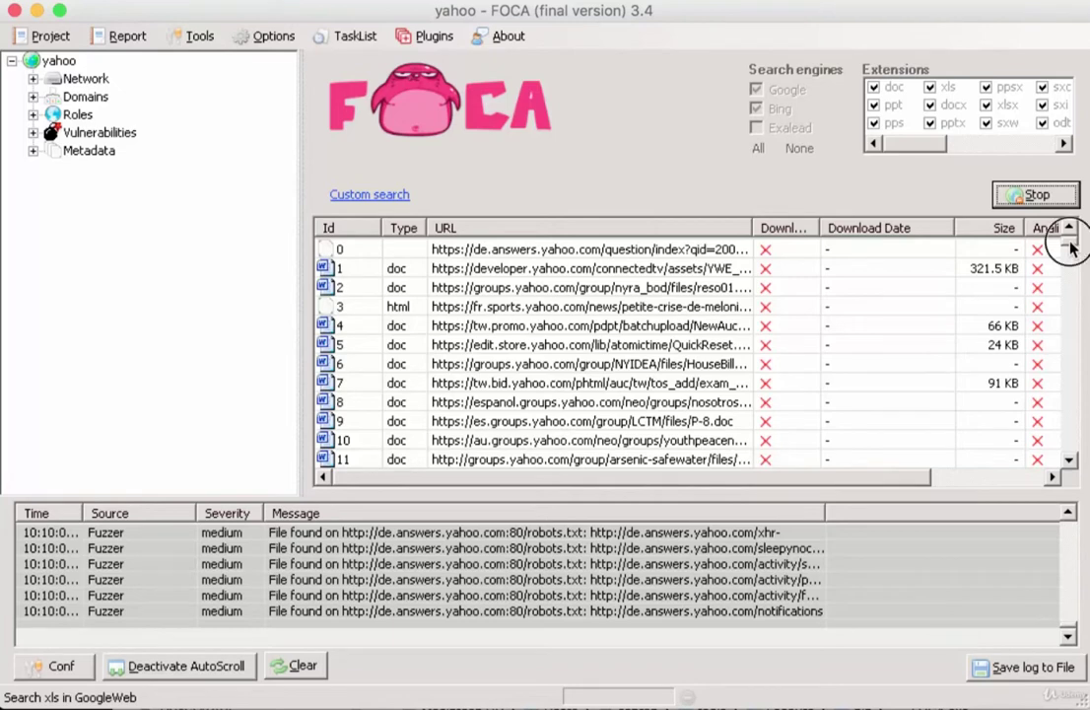
{"action": "scroll", "coordinate": [1074, 365], "scroll_direction": "down", "scroll_amount": 7}
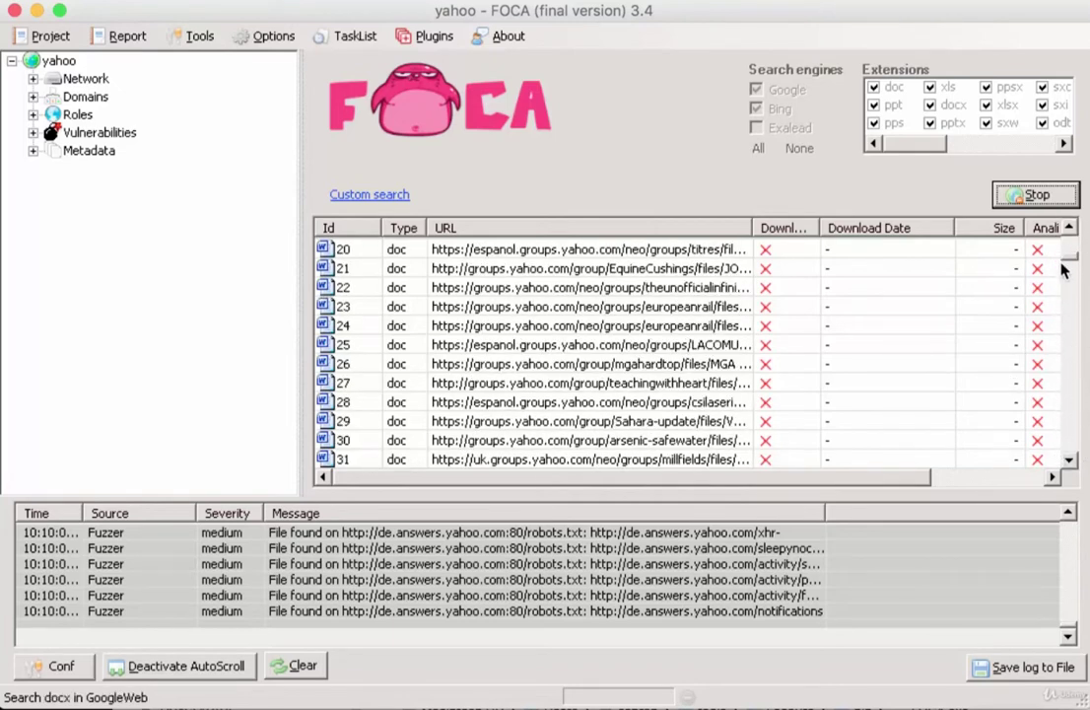
{"action": "left_click_drag", "start_coordinate": [1074, 256], "coordinate": [1083, 463]}
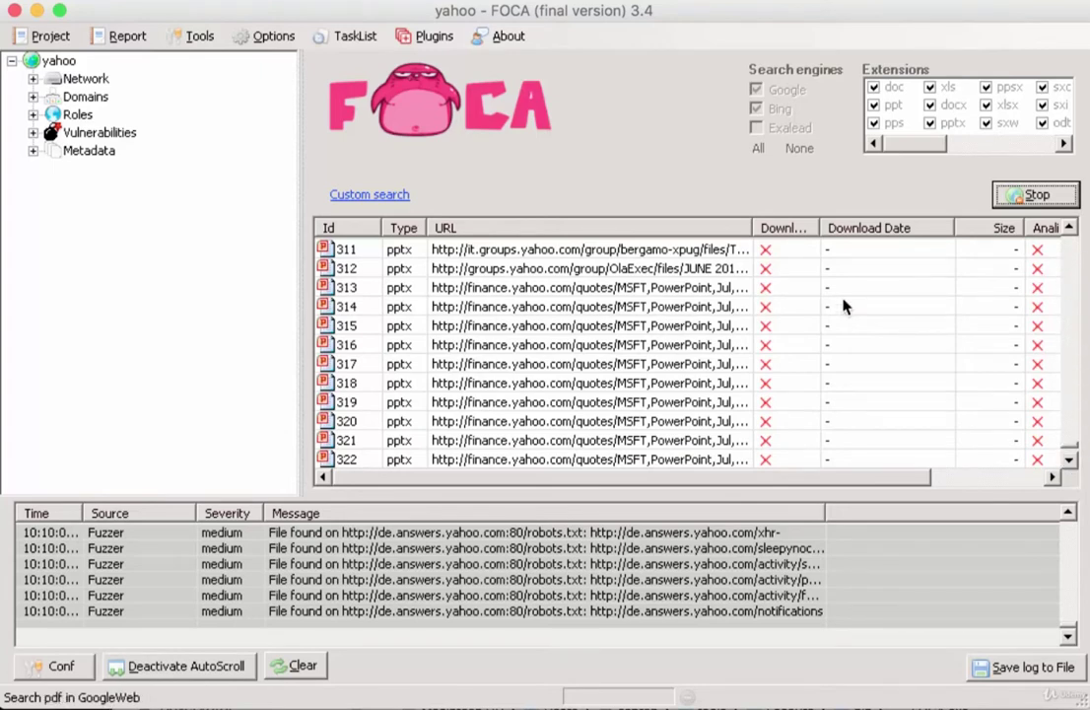
{"action": "scroll", "coordinate": [1073, 452], "scroll_direction": "down", "scroll_amount": 4}
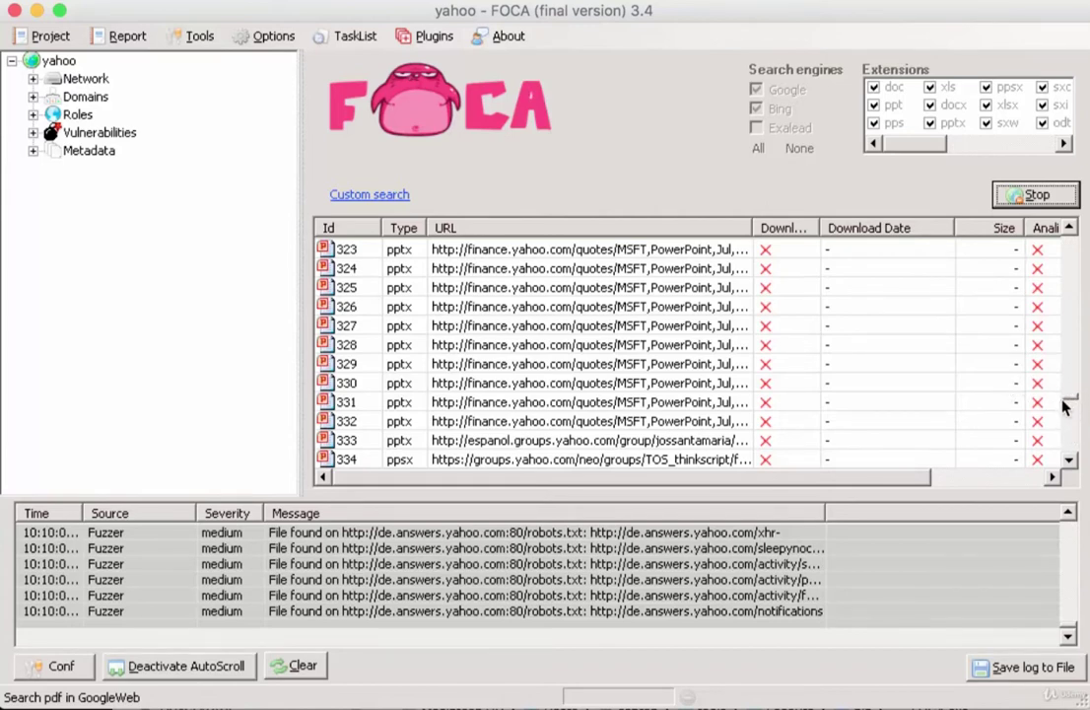
Stop the search and select result rows 0 through 124.
{"action": "left_click", "coordinate": [1038, 197]}
{"action": "left_click_drag", "start_coordinate": [1076, 392], "coordinate": [1065, 237]}
{"action": "left_click", "coordinate": [591, 251]}
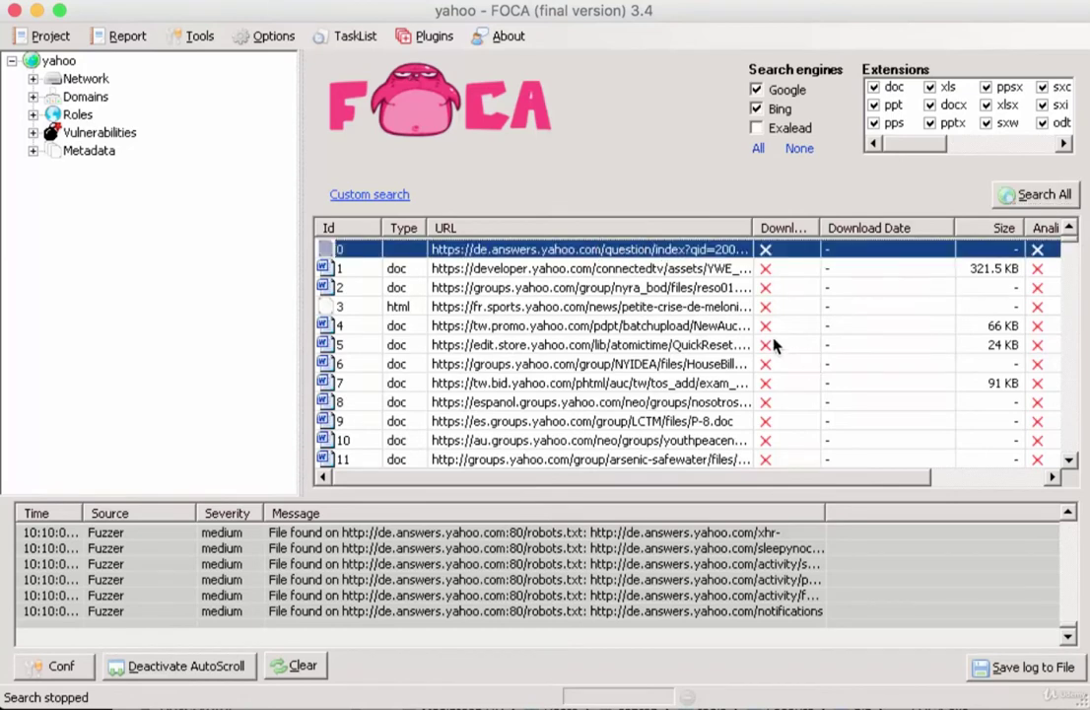
{"action": "left_click", "coordinate": [532, 440], "text": "ctrl"}
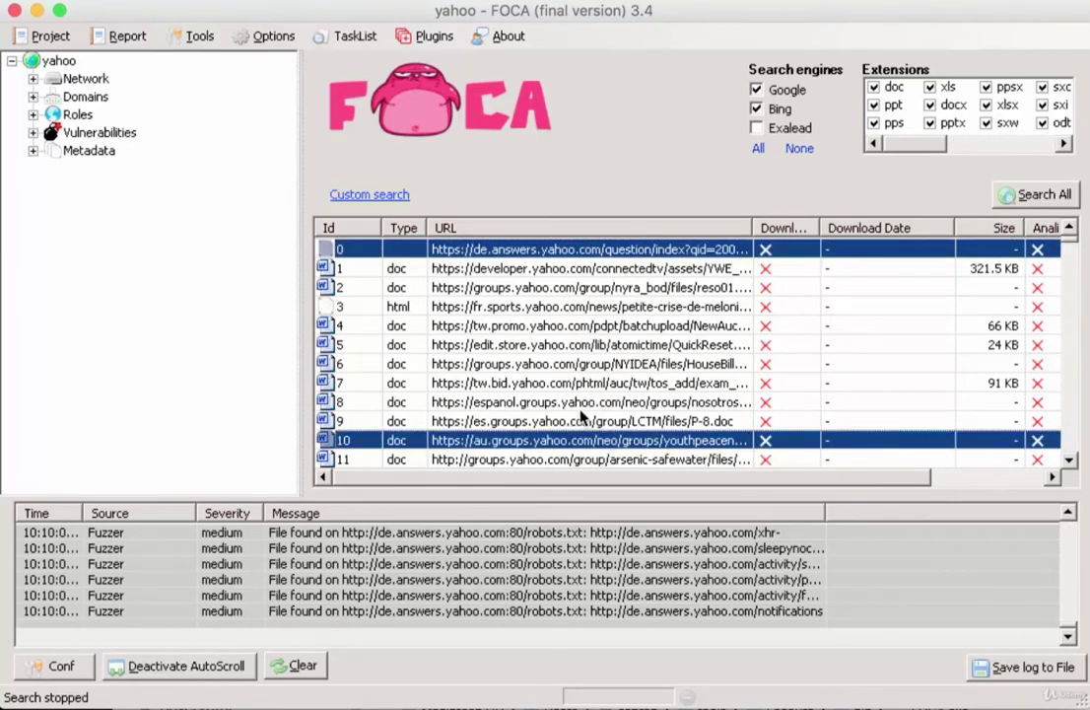
{"action": "left_click", "coordinate": [537, 441]}
{"action": "left_click", "coordinate": [605, 252]}
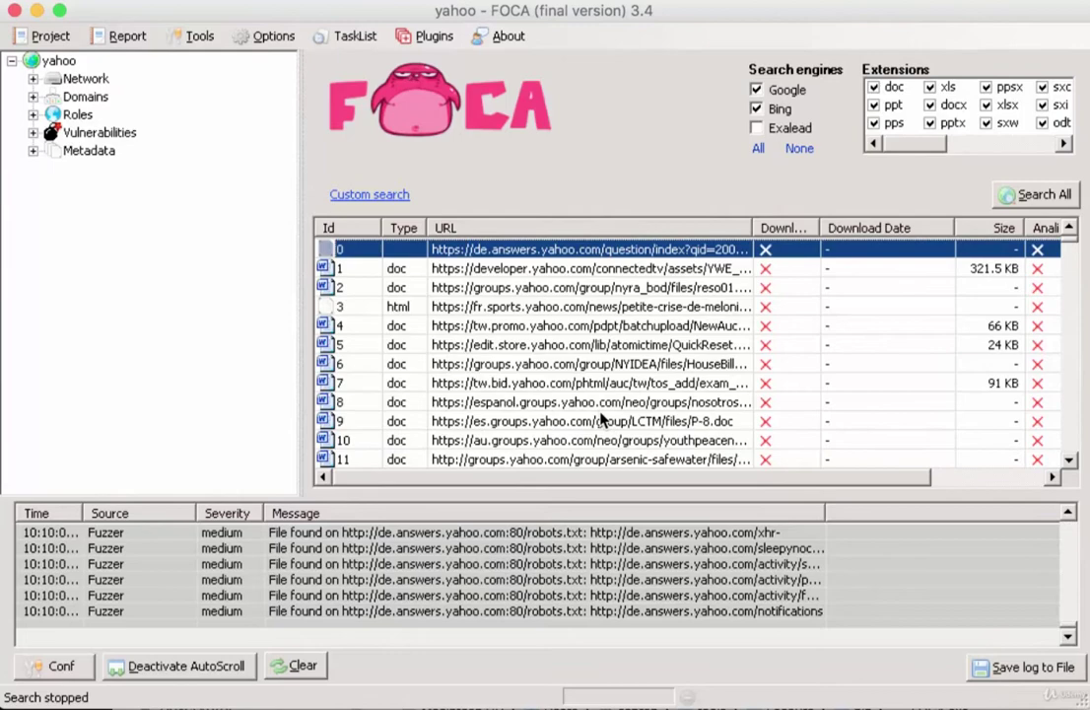
{"action": "left_click", "coordinate": [600, 461], "text": "shift"}
{"action": "scroll", "coordinate": [623, 445], "scroll_direction": "down", "scroll_amount": 20}
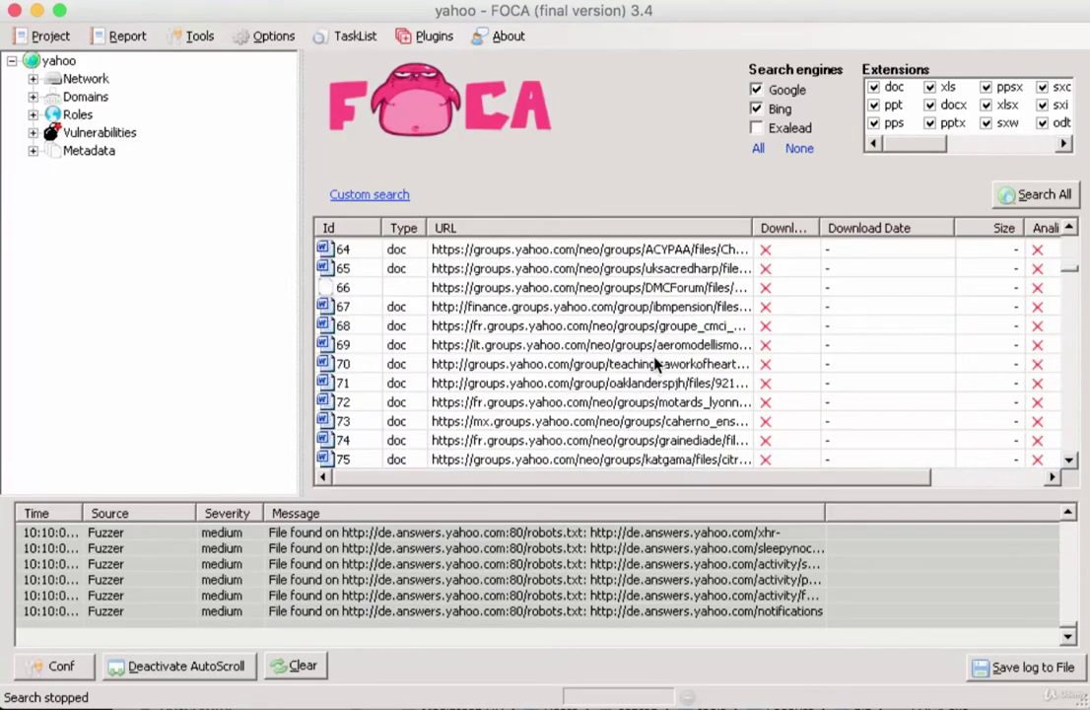
{"action": "left_click", "coordinate": [537, 441], "text": "shift"}
{"action": "scroll", "coordinate": [538, 441], "scroll_direction": "down", "scroll_amount": 15}
{"action": "left_click", "coordinate": [606, 461], "text": "shift"}
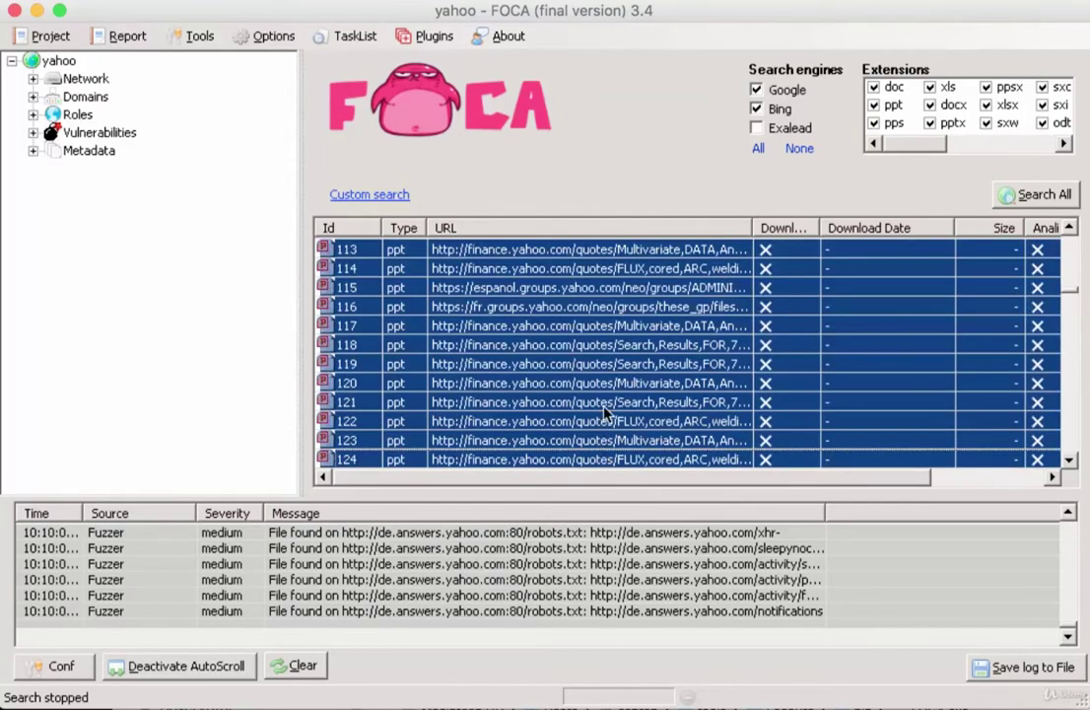
{"action": "scroll", "coordinate": [601, 394], "scroll_direction": "up", "scroll_amount": 20}
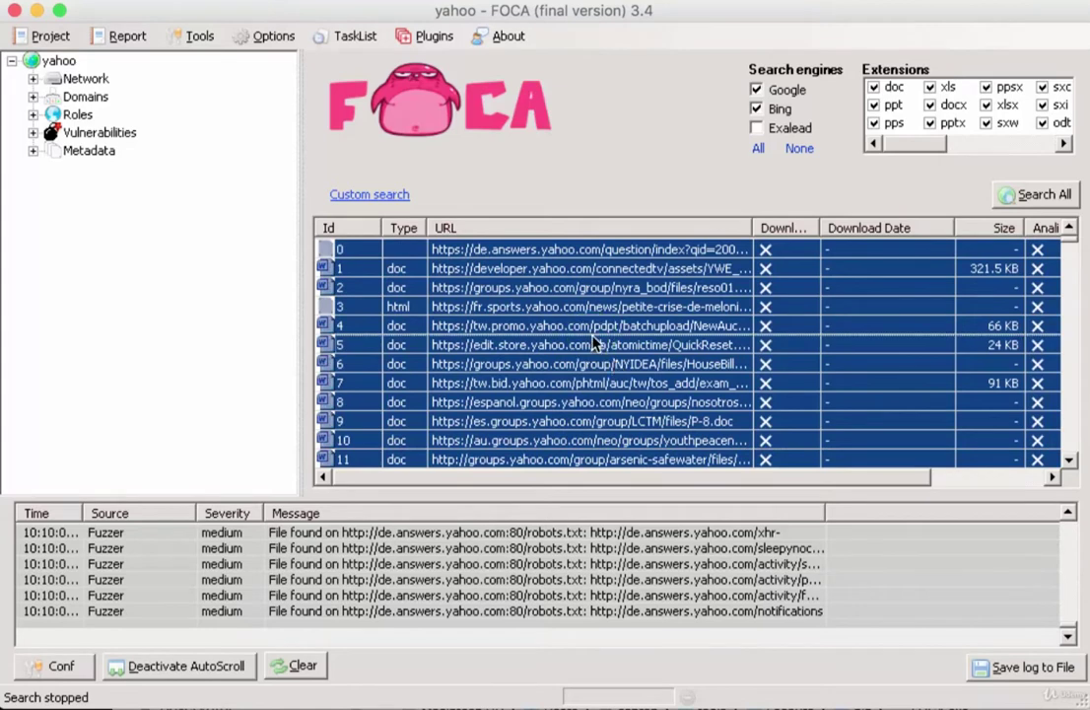
Download the selected documents and extract their metadata.
{"action": "right_click", "coordinate": [595, 340]}
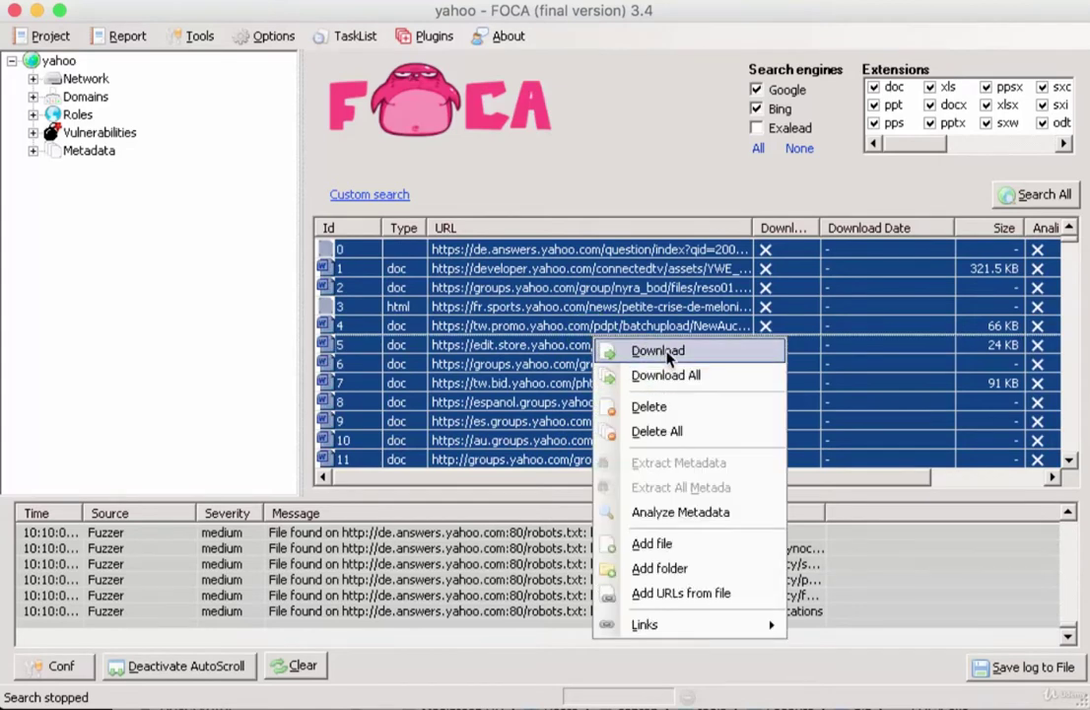
{"action": "left_click", "coordinate": [659, 351]}
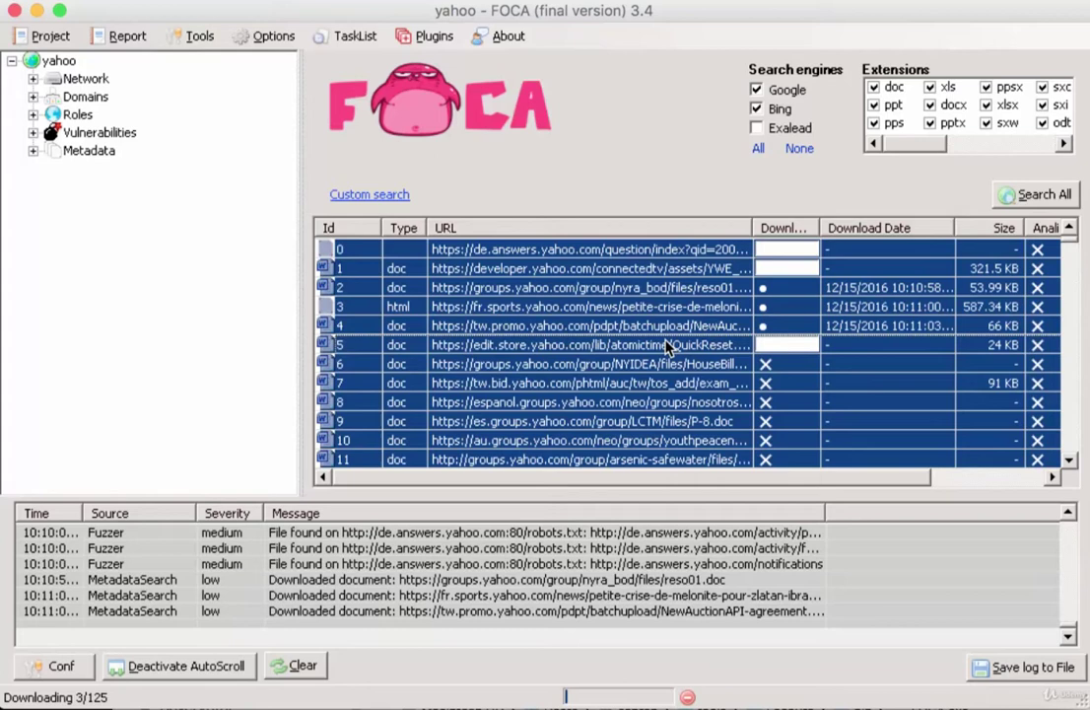
{"action": "right_click", "coordinate": [636, 307]}
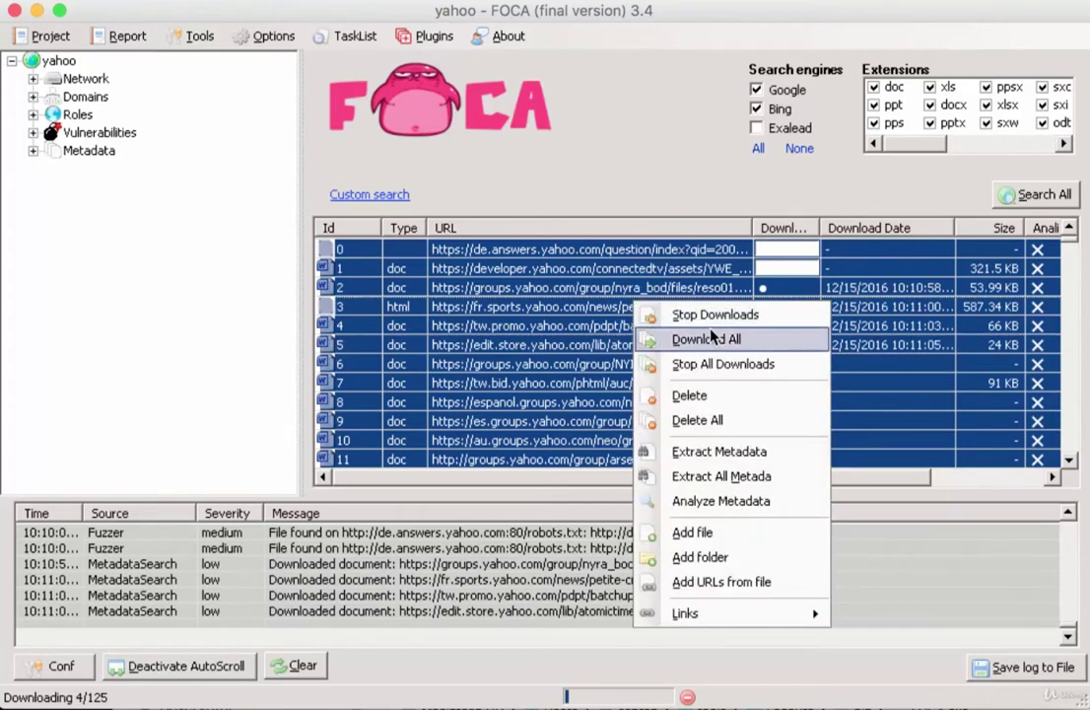
{"action": "left_click", "coordinate": [747, 455]}
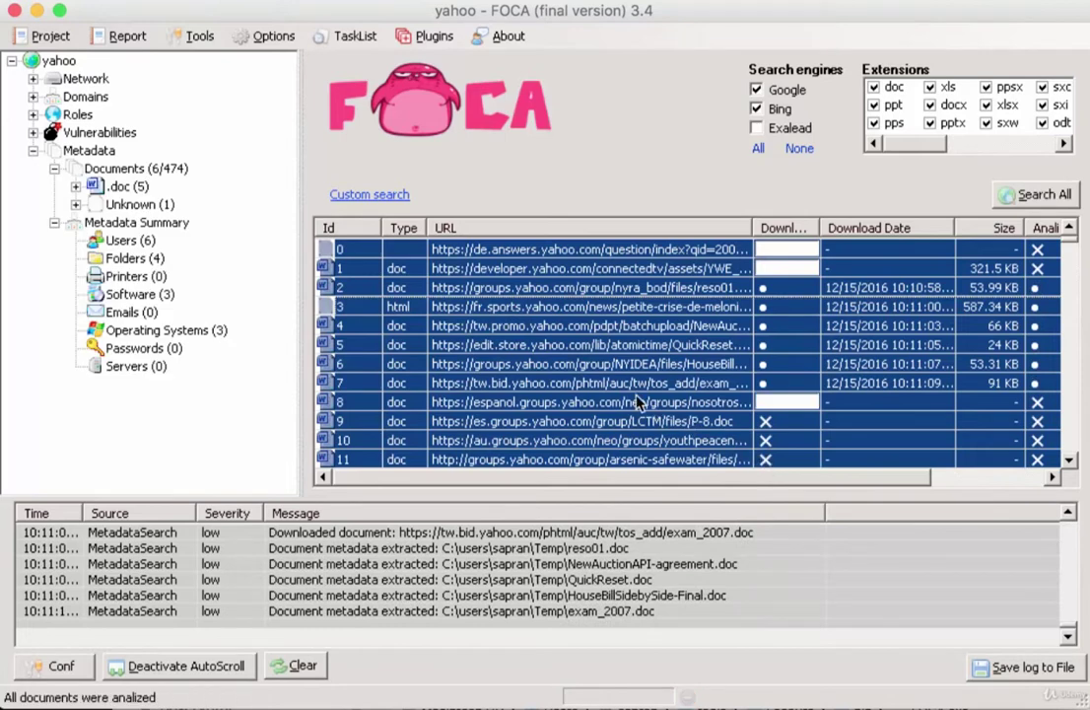
Browse the Software (3) summary's Office XP and Office 2000 entries, then show the yahoo project's details.
{"action": "left_click", "coordinate": [130, 296]}
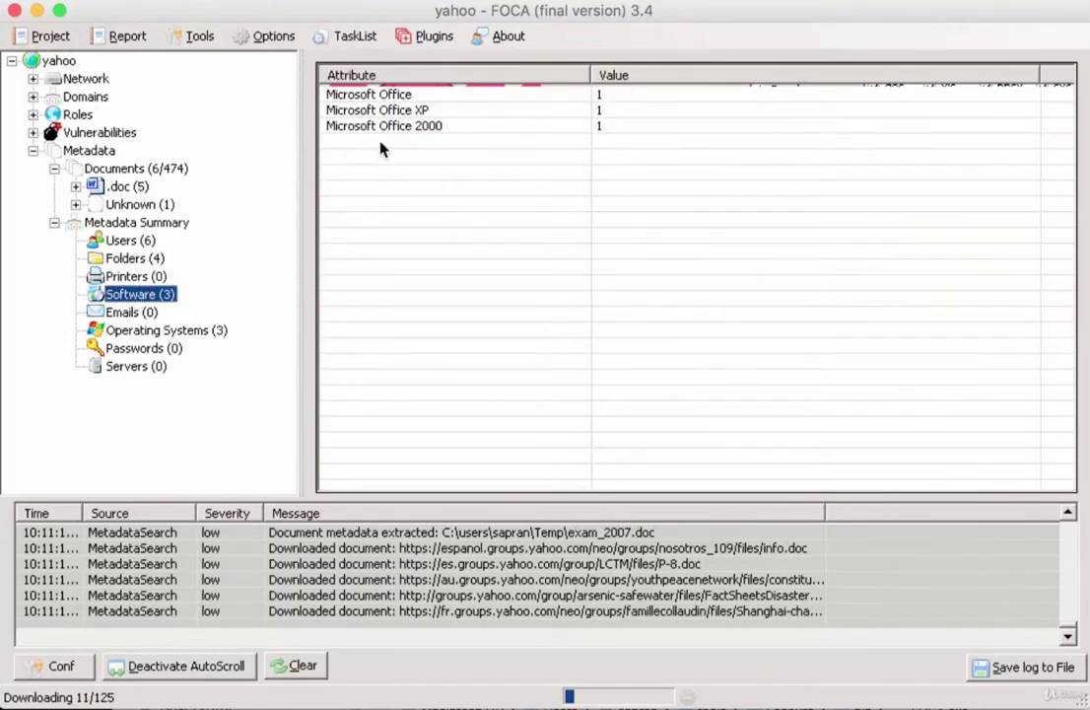
{"action": "left_click", "coordinate": [428, 129]}
{"action": "left_click", "coordinate": [441, 112]}
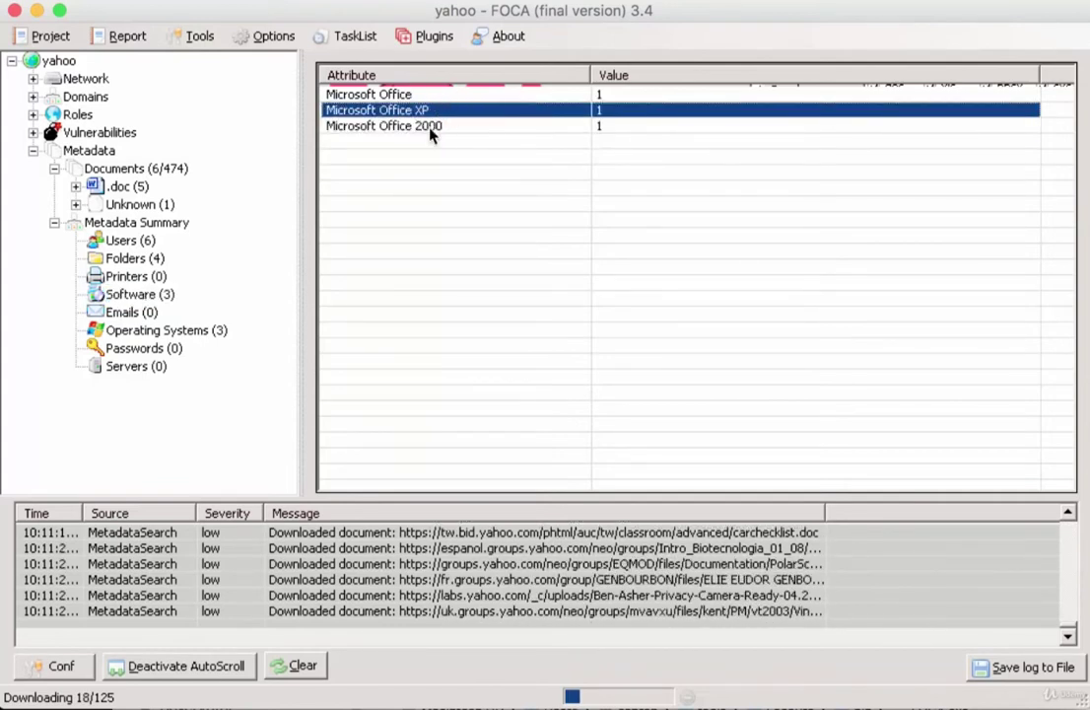
{"action": "left_click", "coordinate": [433, 130]}
{"action": "left_click", "coordinate": [440, 110]}
{"action": "left_click", "coordinate": [438, 129]}
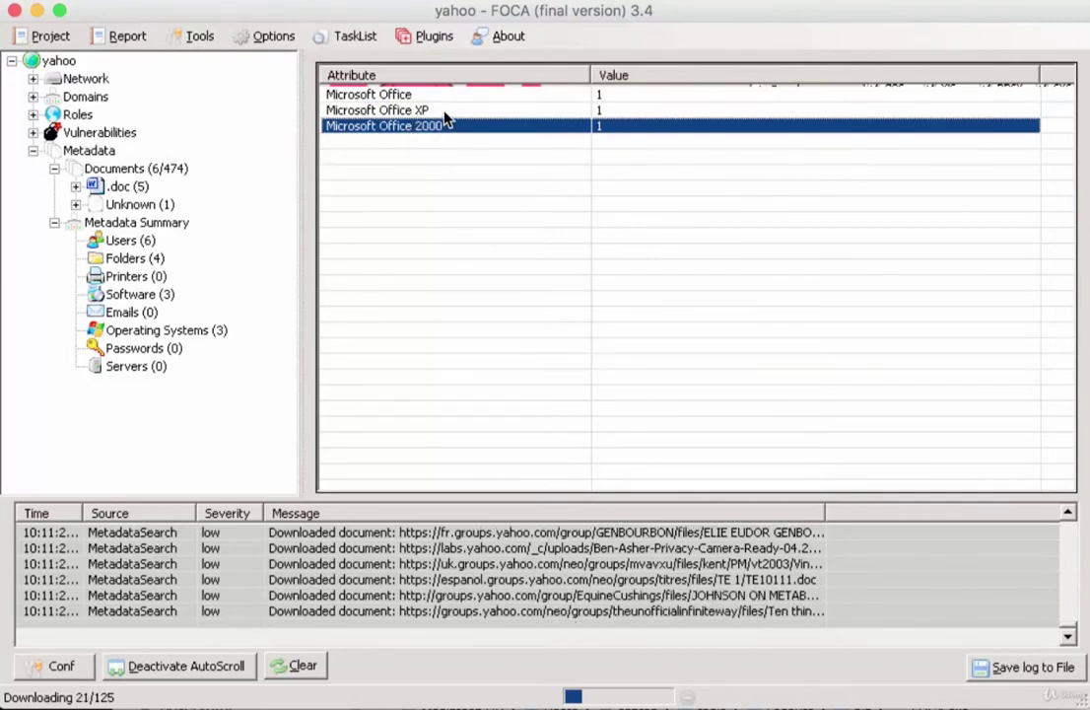
{"action": "left_click", "coordinate": [450, 111]}
{"action": "left_click", "coordinate": [452, 123]}
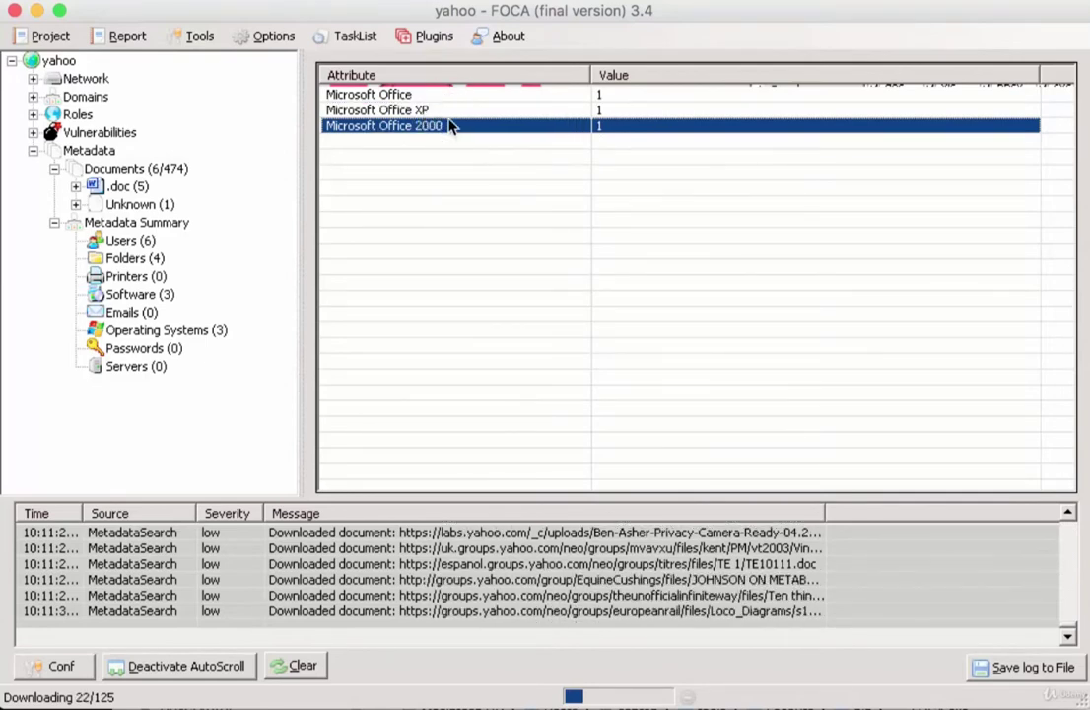
{"action": "left_click", "coordinate": [451, 111]}
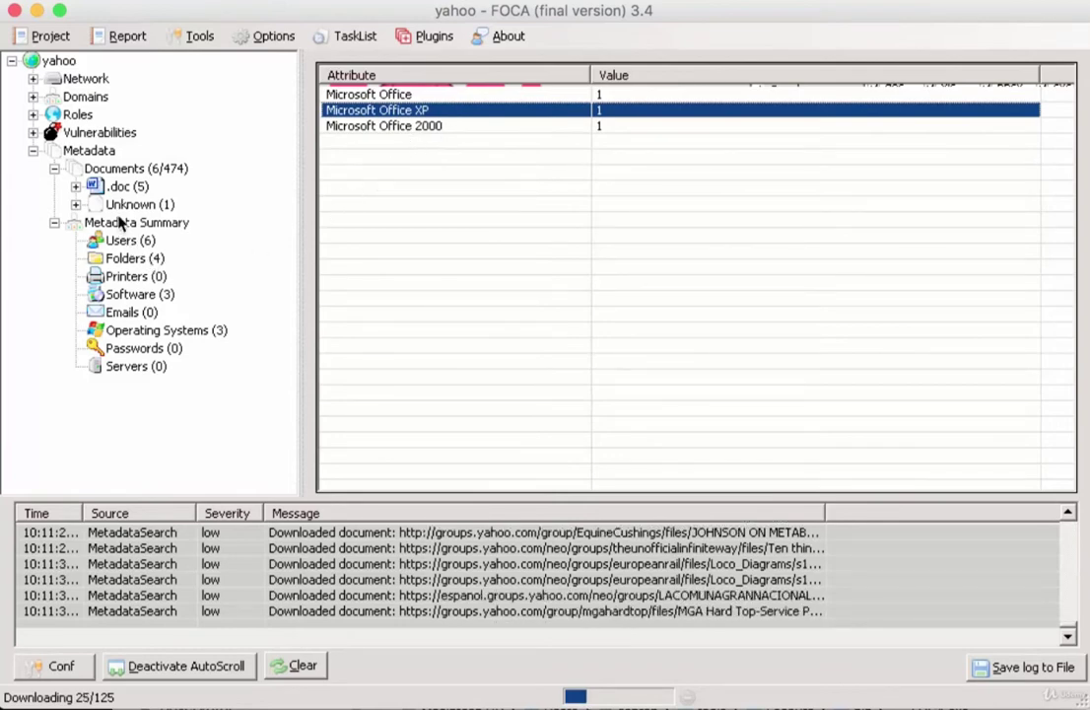
{"action": "left_click", "coordinate": [56, 62]}
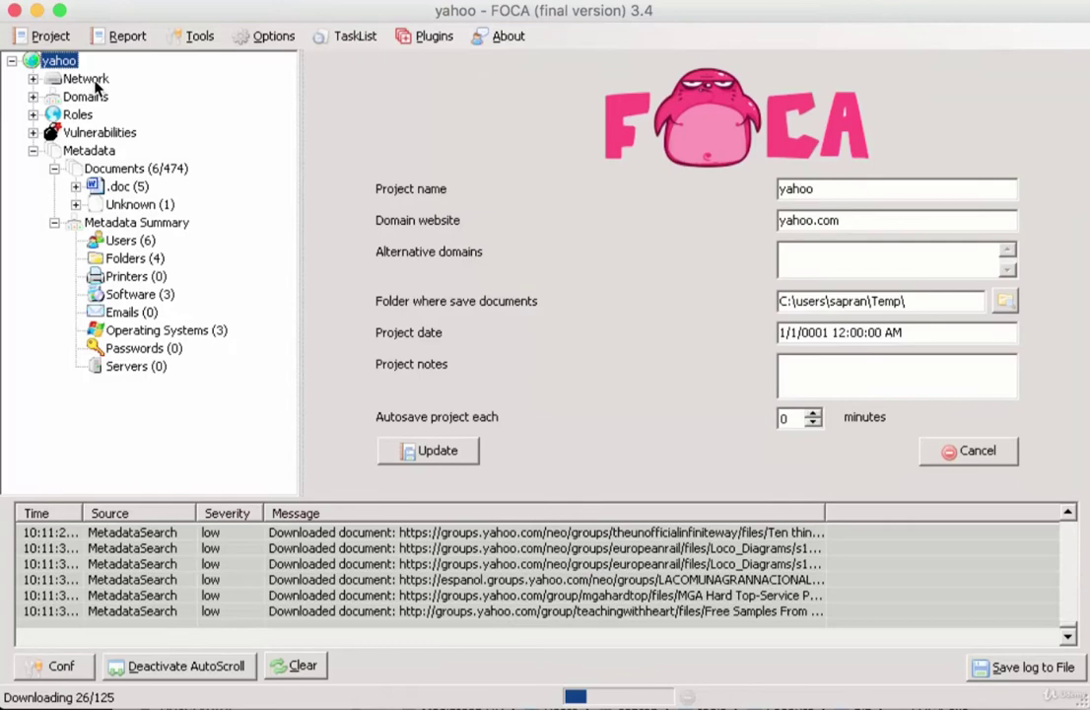
Select all search results, extract their metadata, and show the Software (4) summary.
{"action": "left_click", "coordinate": [89, 150]}
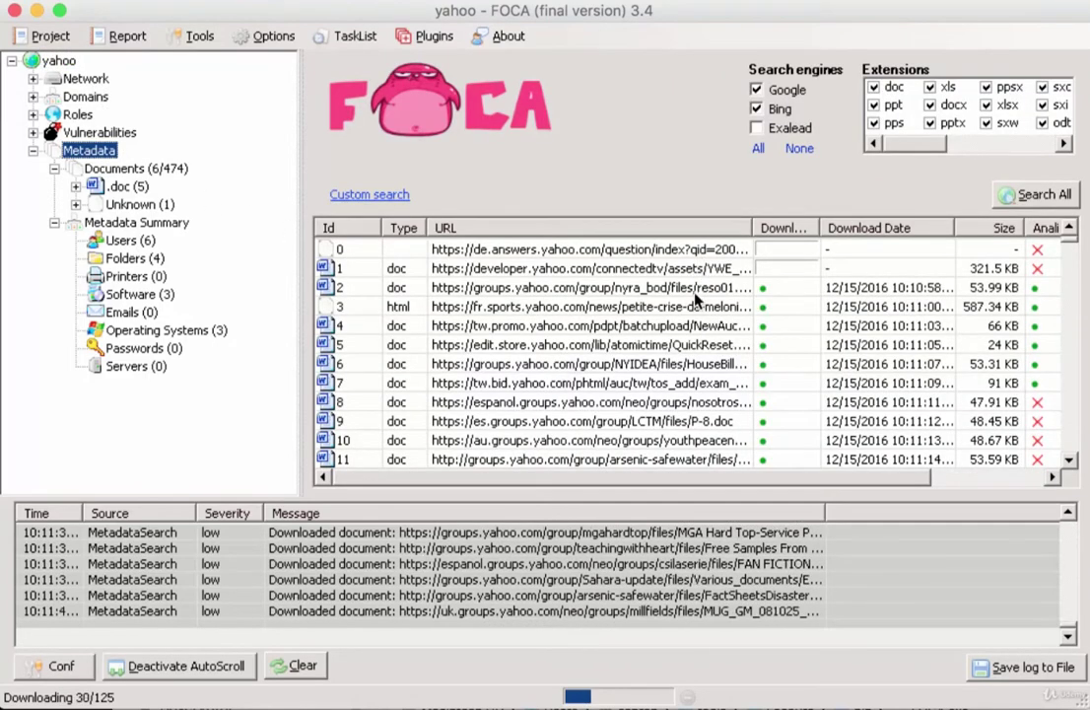
{"action": "key", "text": "ctrl+a"}
{"action": "right_click", "coordinate": [647, 362]}
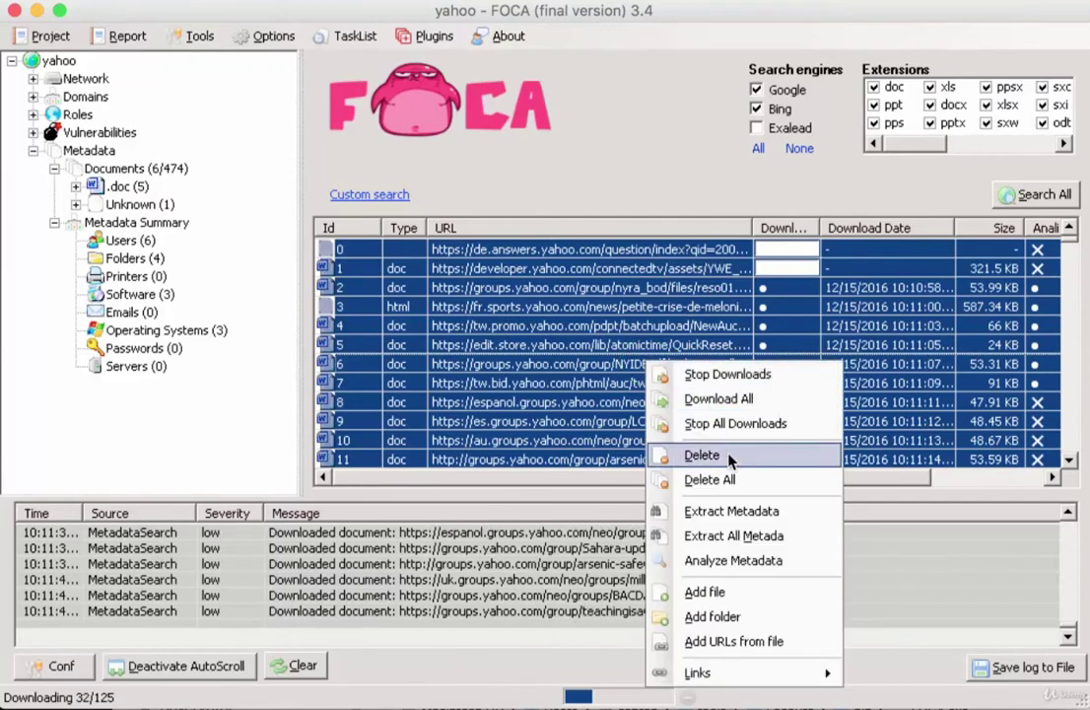
{"action": "left_click", "coordinate": [735, 510]}
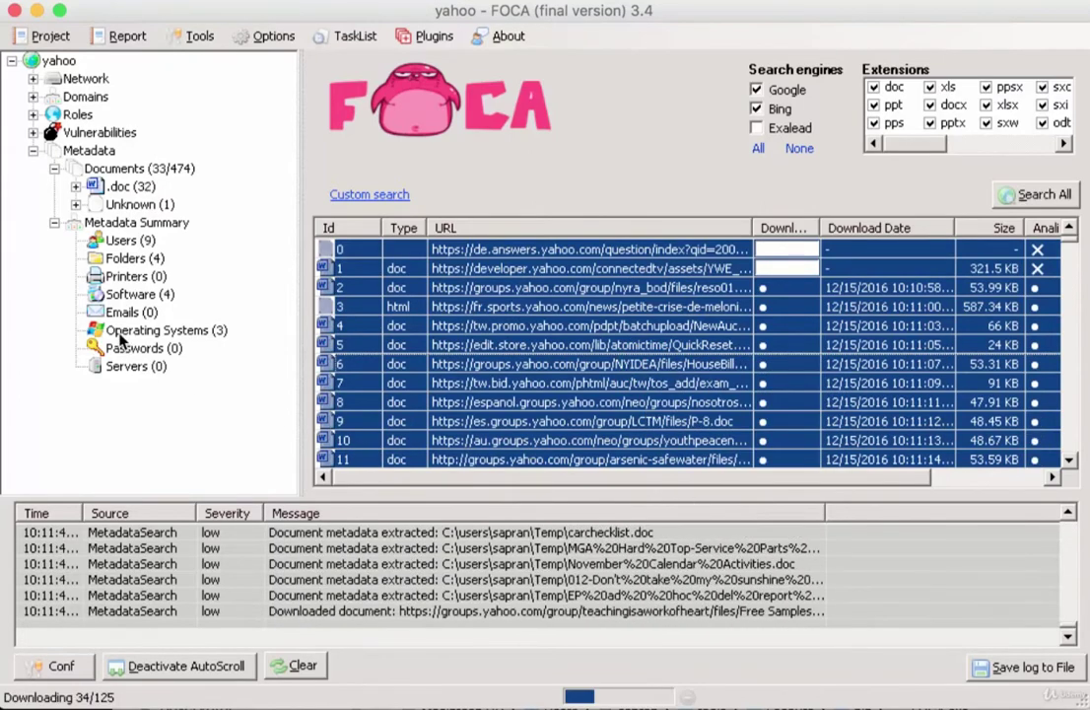
{"action": "left_click", "coordinate": [129, 295]}
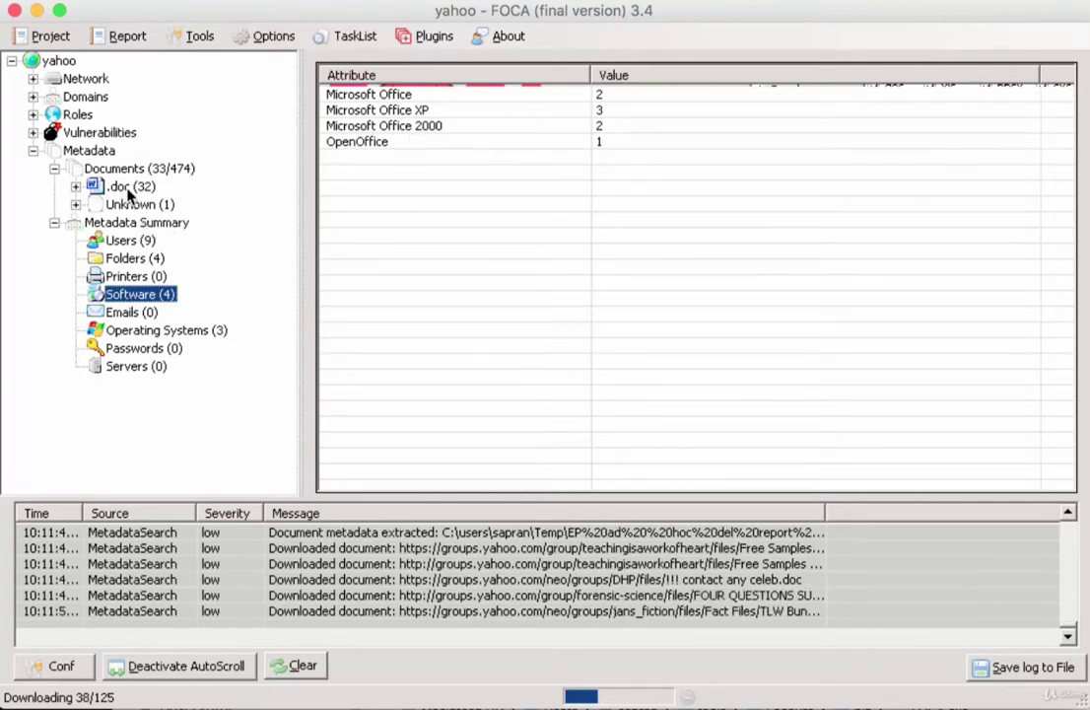
Look through the Users (9) summary entries, ending on the generic user entry.
{"action": "left_click", "coordinate": [140, 244]}
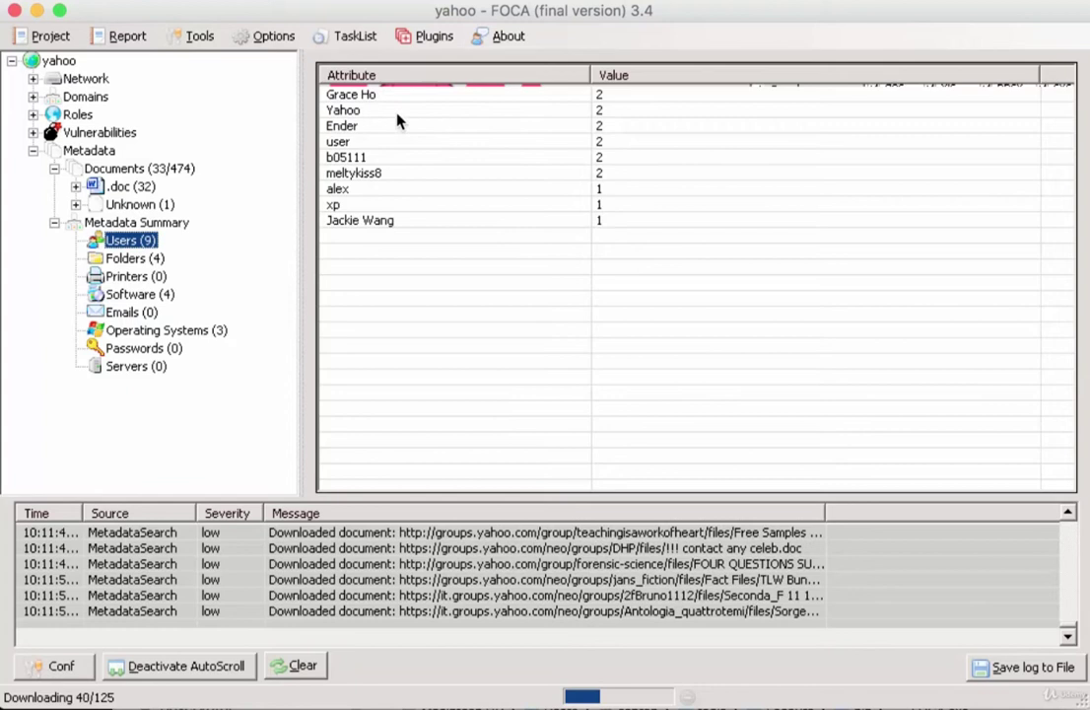
{"action": "left_click", "coordinate": [394, 225]}
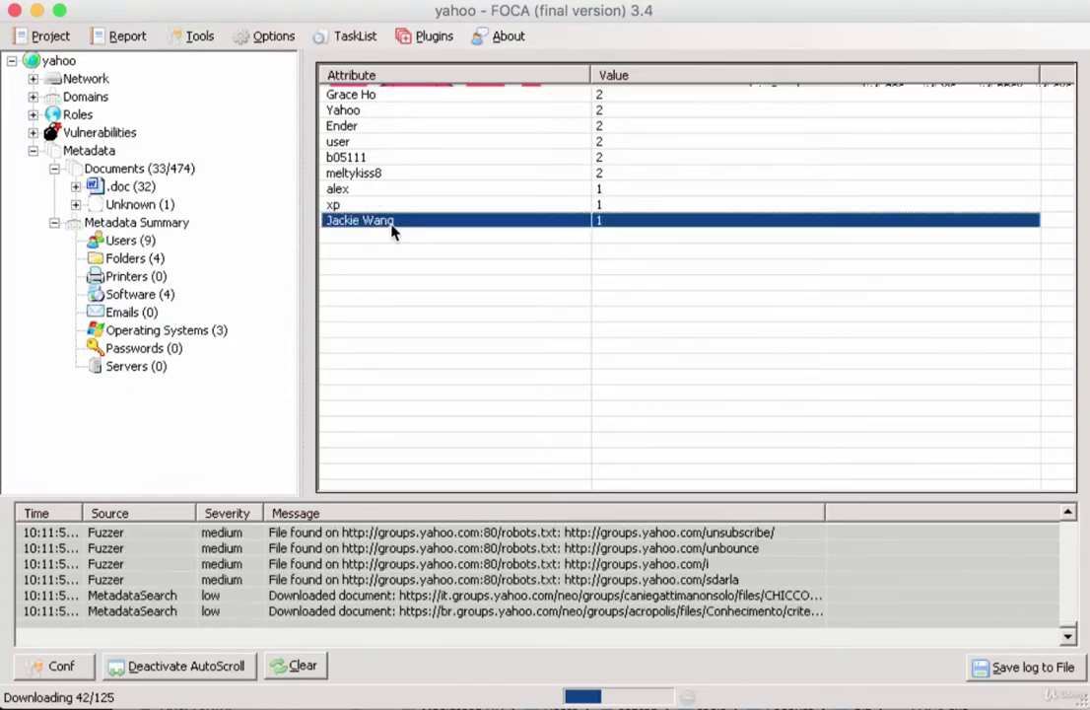
{"action": "left_click", "coordinate": [366, 126]}
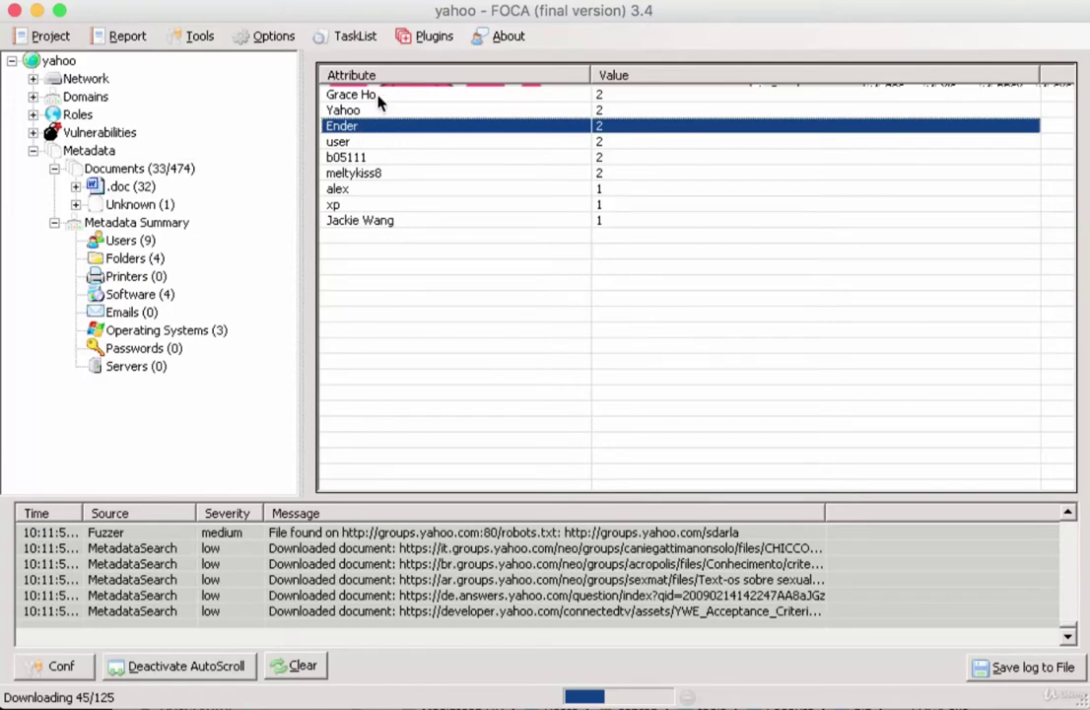
{"action": "left_click", "coordinate": [377, 95]}
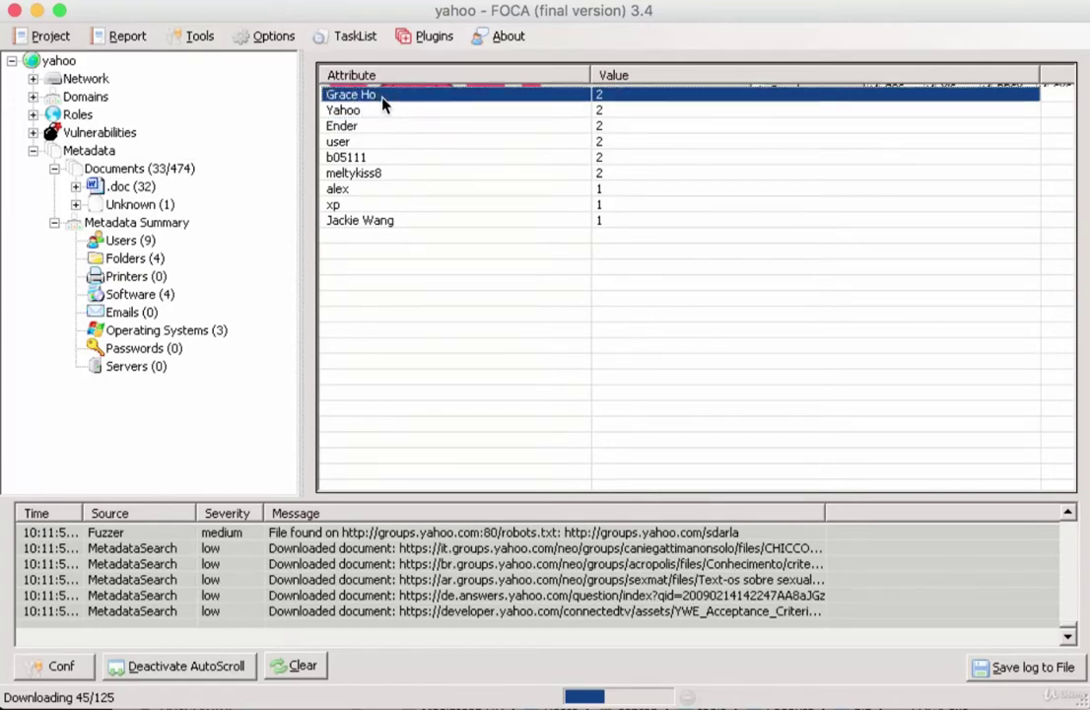
{"action": "left_click", "coordinate": [389, 174]}
{"action": "left_click", "coordinate": [394, 158]}
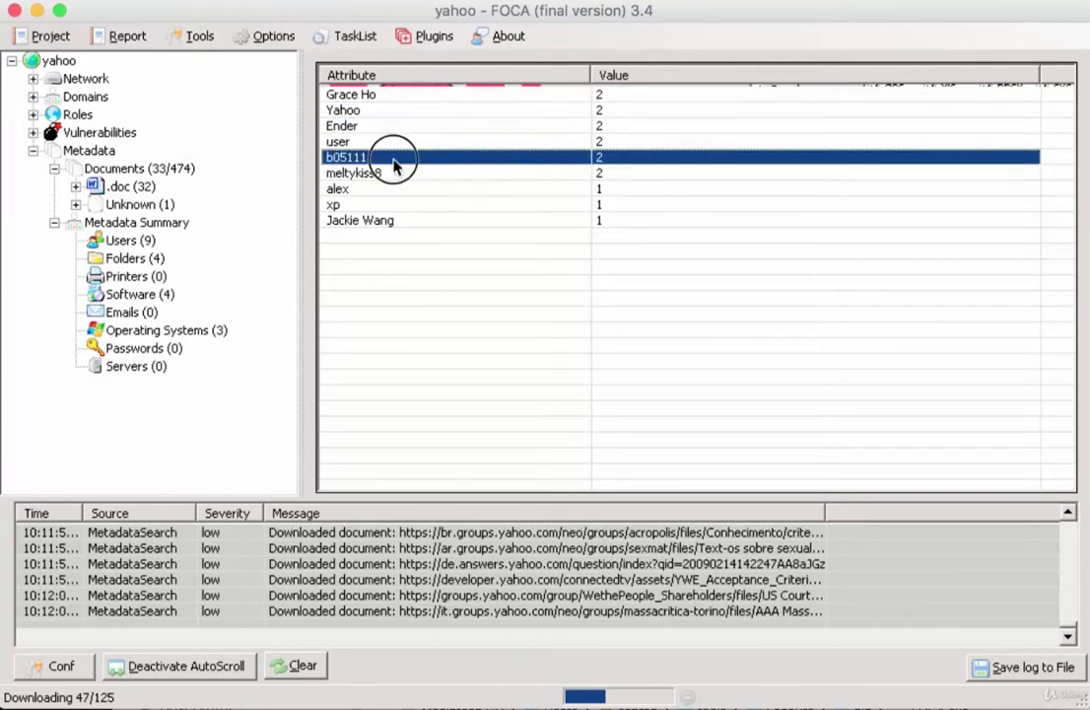
{"action": "left_click", "coordinate": [389, 172]}
{"action": "left_click", "coordinate": [380, 158]}
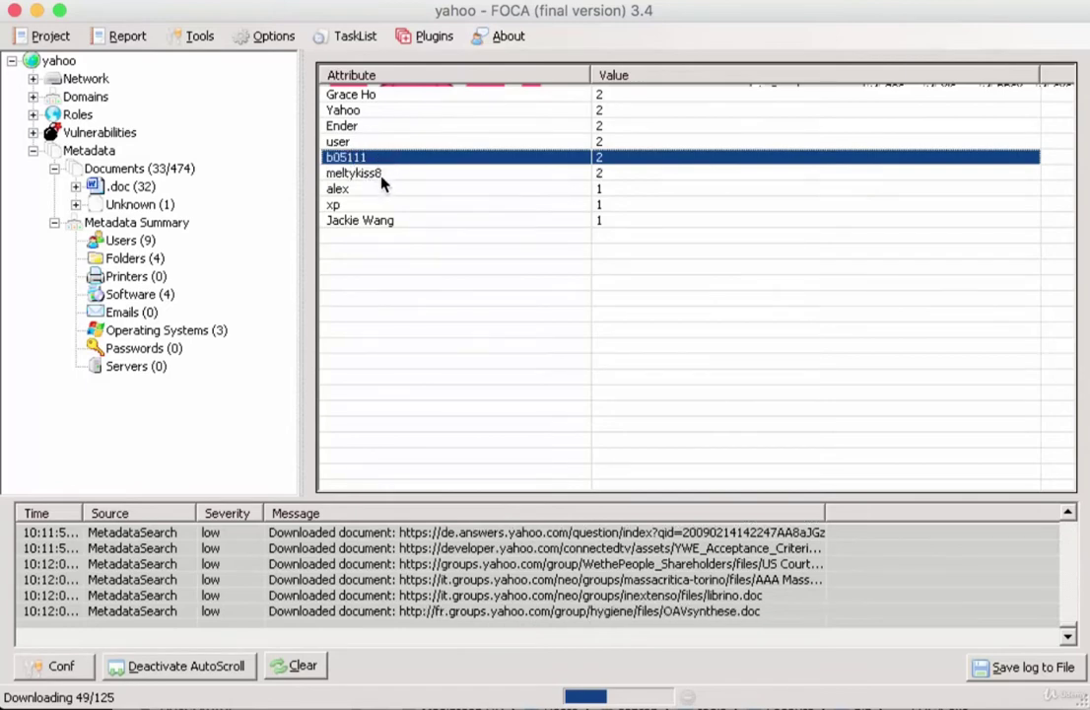
{"action": "left_click", "coordinate": [385, 173]}
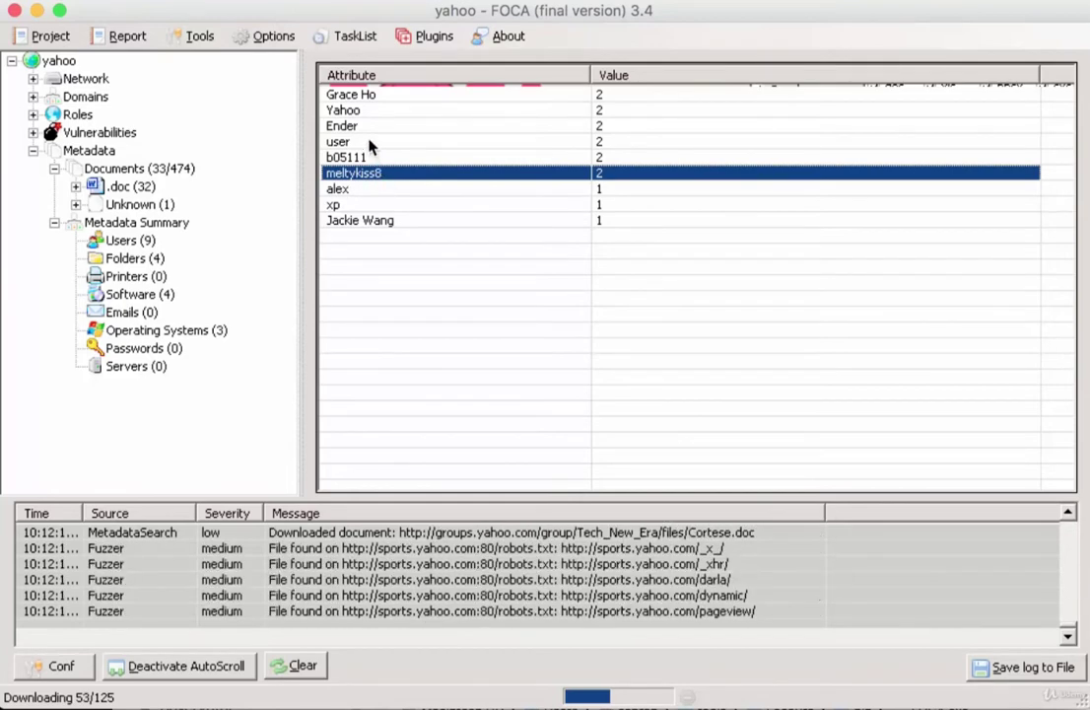
{"action": "left_click", "coordinate": [368, 143]}
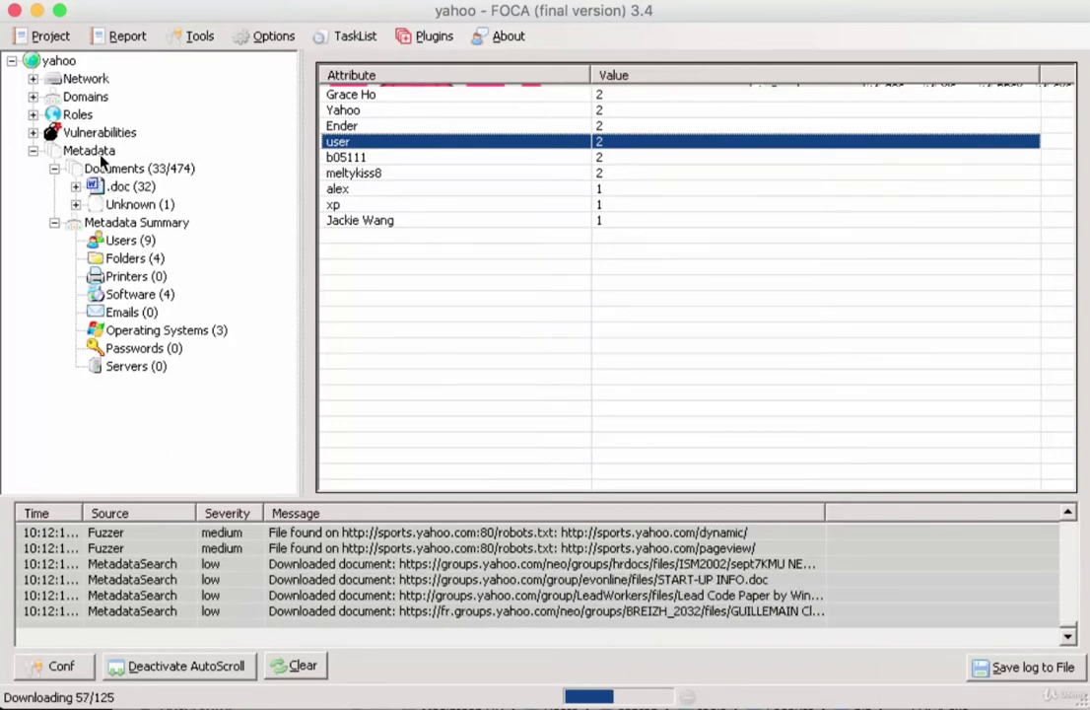
Return to the document list, select every document, and scroll down the rows.
{"action": "left_click", "coordinate": [89, 150]}
{"action": "left_click", "coordinate": [493, 320]}
{"action": "key", "text": "ctrl+a"}
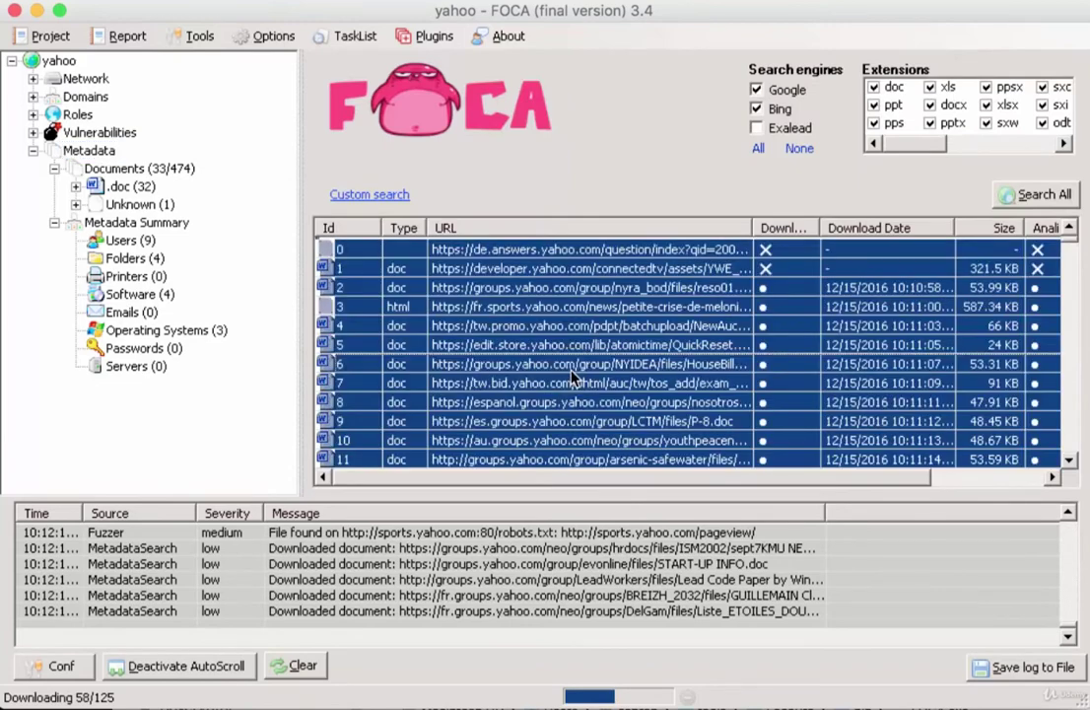
{"action": "scroll", "coordinate": [550, 300], "scroll_direction": "down", "scroll_amount": 16}
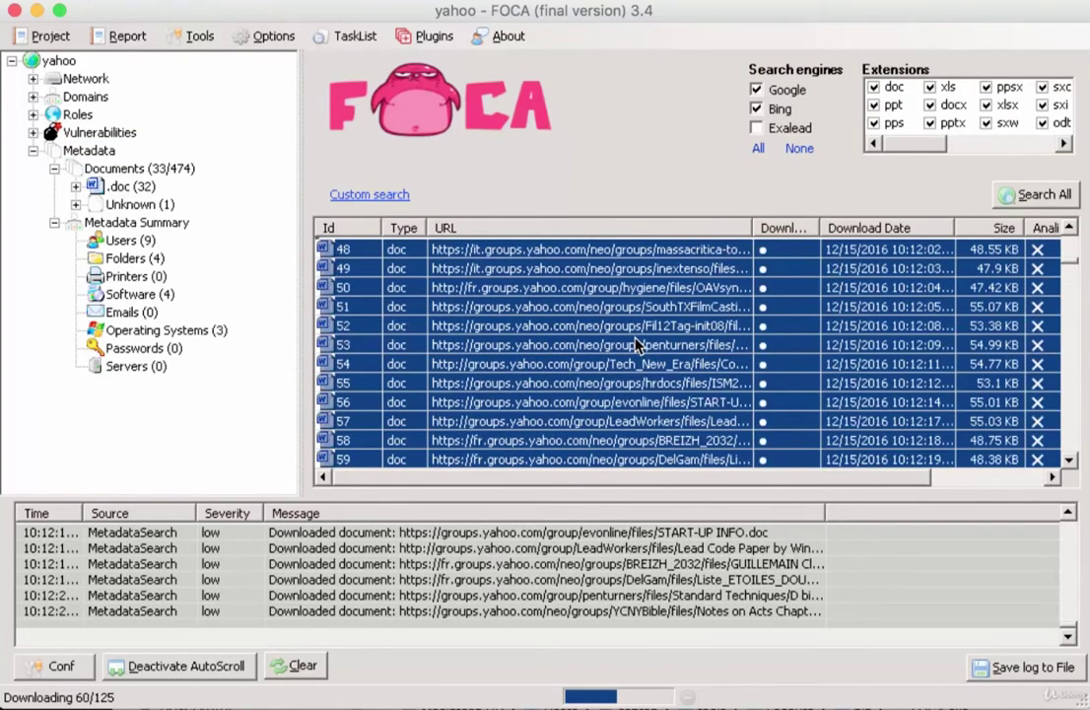
{"action": "scroll", "coordinate": [611, 345], "scroll_direction": "down", "scroll_amount": 2}
Extract metadata from the selected documents and widen the Attribute column in the Folders (4) summary.
{"action": "right_click", "coordinate": [570, 337]}
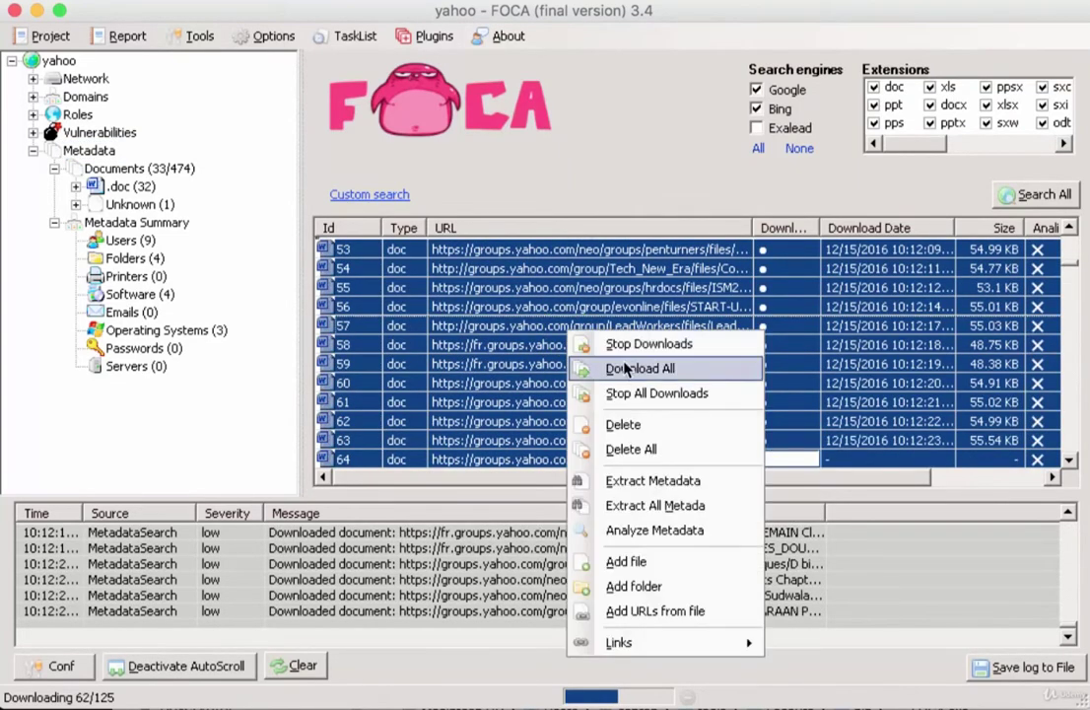
{"action": "left_click", "coordinate": [655, 480]}
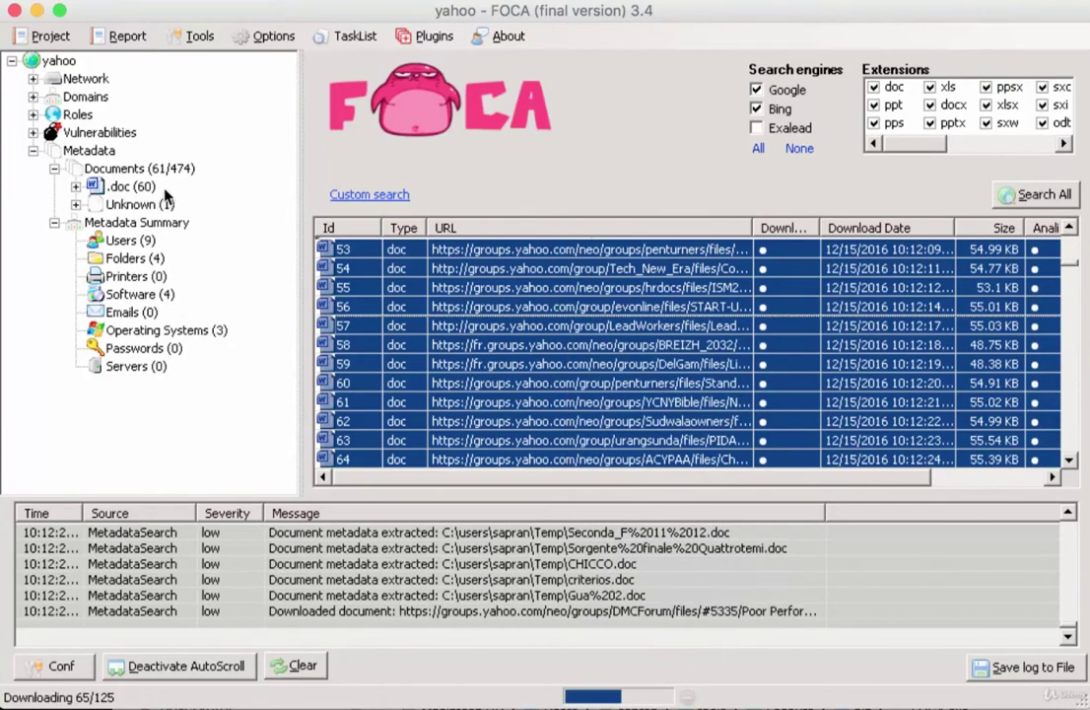
{"action": "left_click", "coordinate": [133, 240]}
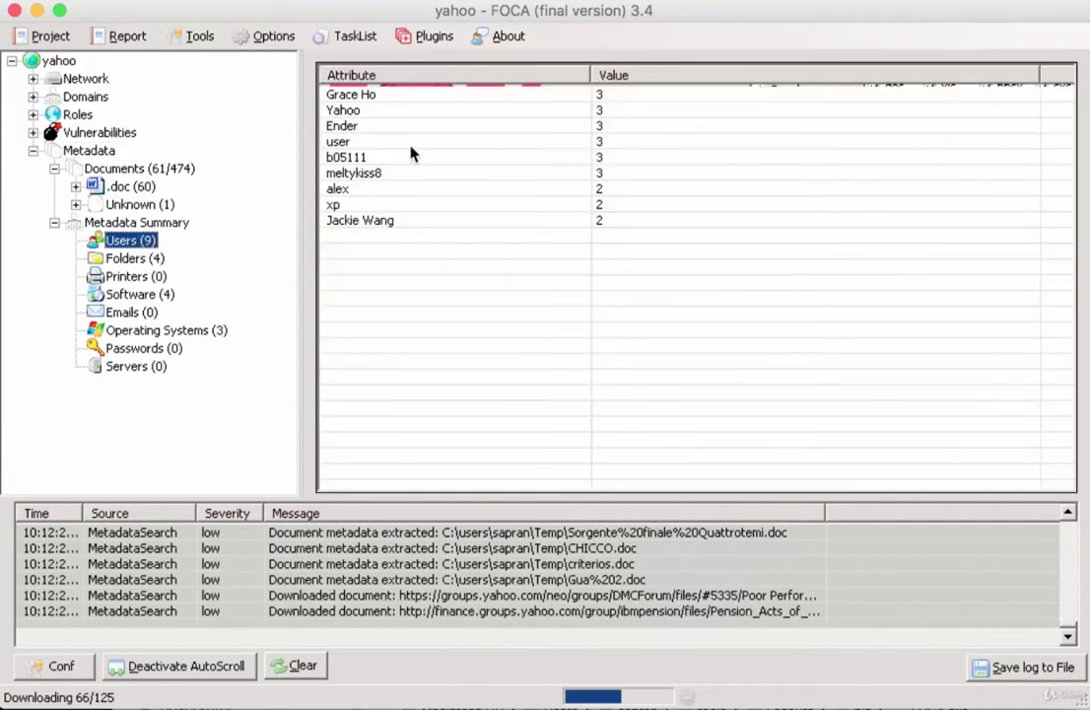
{"action": "left_click", "coordinate": [136, 295]}
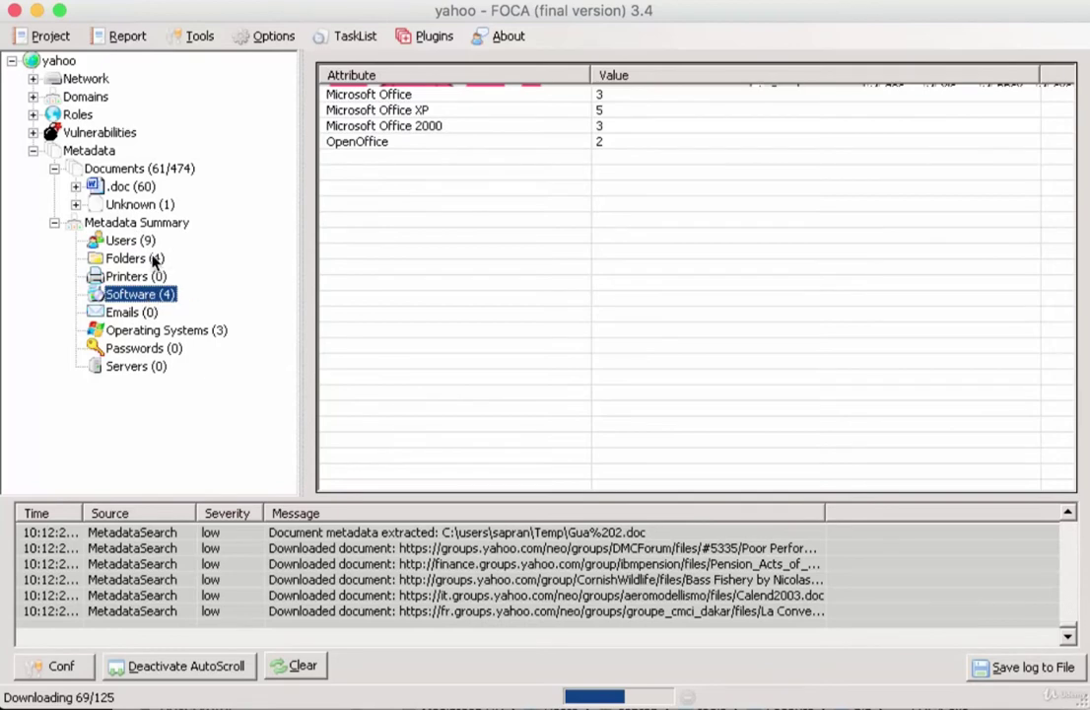
{"action": "left_click", "coordinate": [153, 258]}
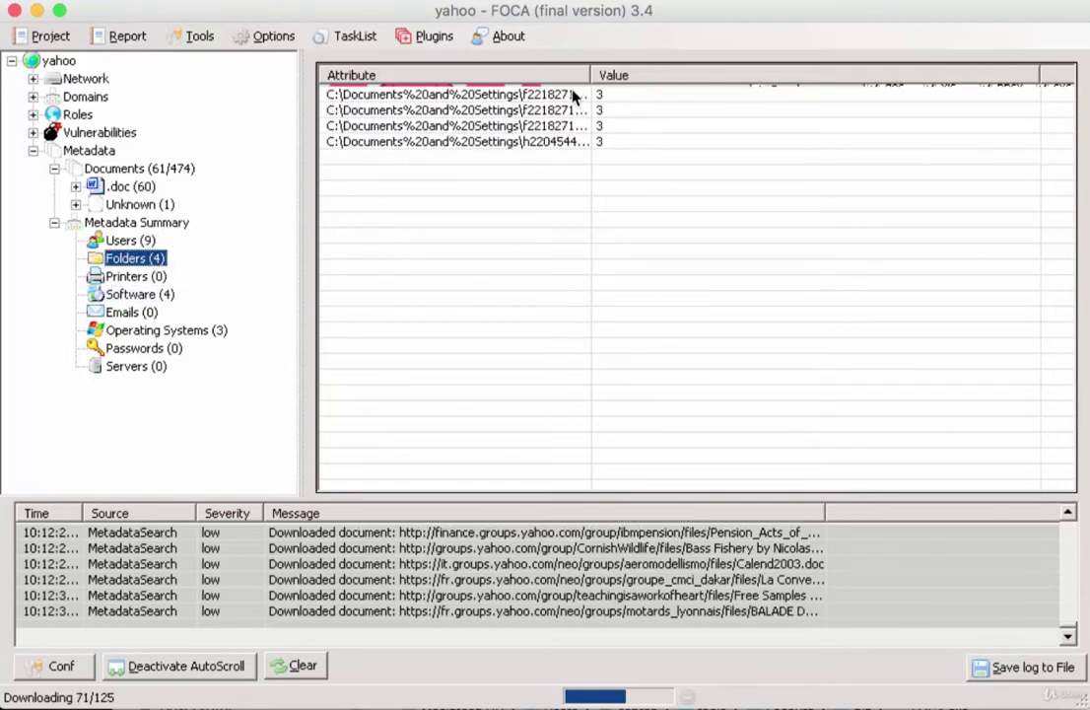
{"action": "left_click_drag", "start_coordinate": [589, 78], "coordinate": [757, 89]}
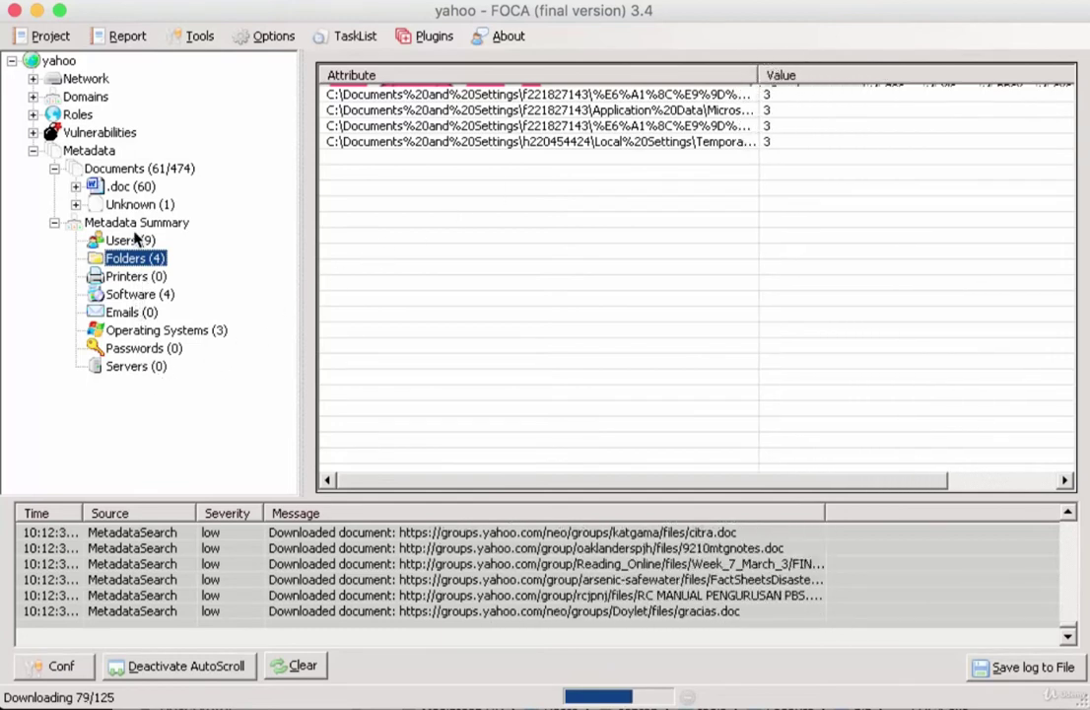
Select every document in the Documents list and bring up their actions to download them all.
{"action": "left_click", "coordinate": [110, 169]}
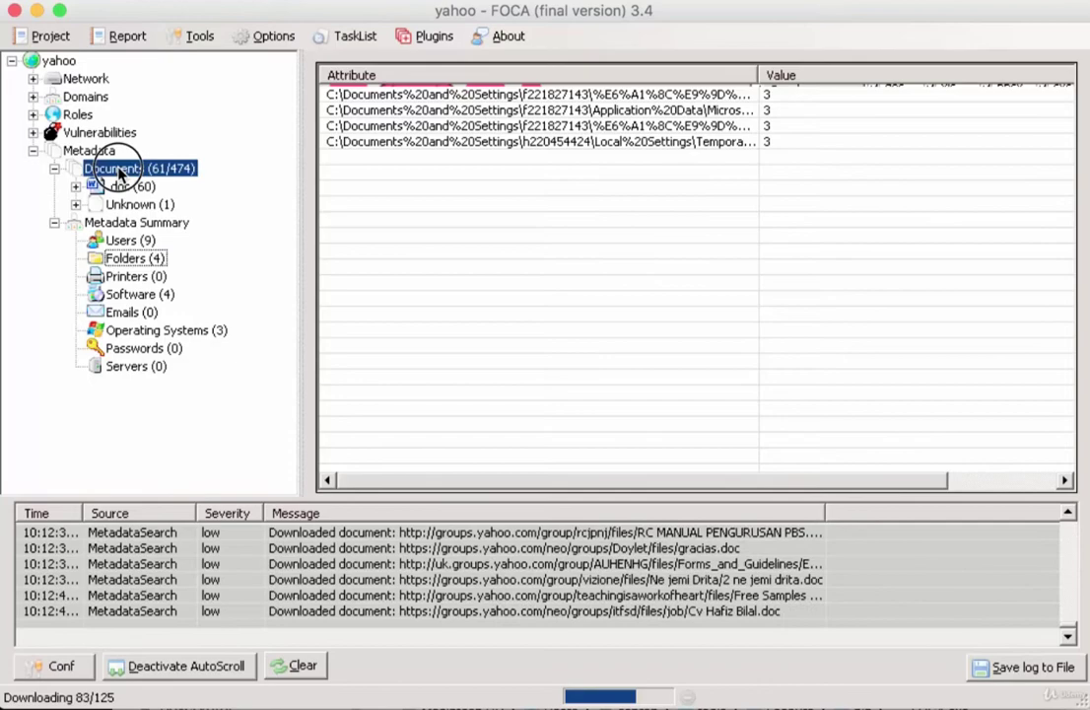
{"action": "key", "text": "ctrl+a"}
{"action": "scroll", "coordinate": [636, 375], "scroll_direction": "down", "scroll_amount": 15}
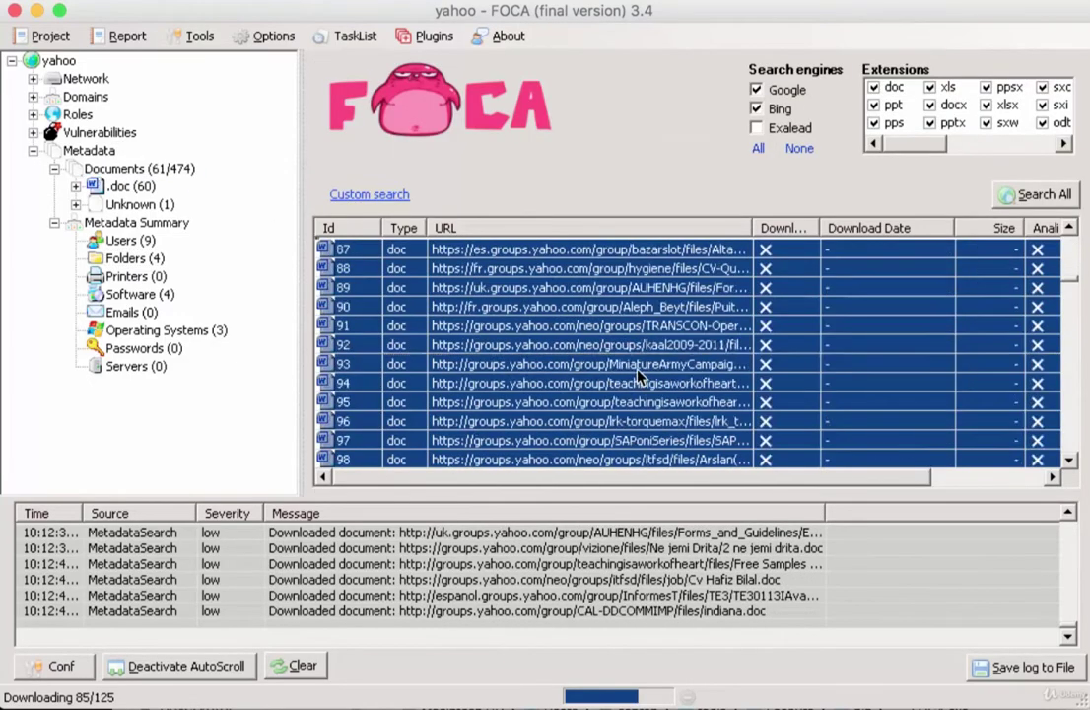
{"action": "scroll", "coordinate": [635, 375], "scroll_direction": "down", "scroll_amount": 7}
{"action": "scroll", "coordinate": [636, 375], "scroll_direction": "up", "scroll_amount": 12}
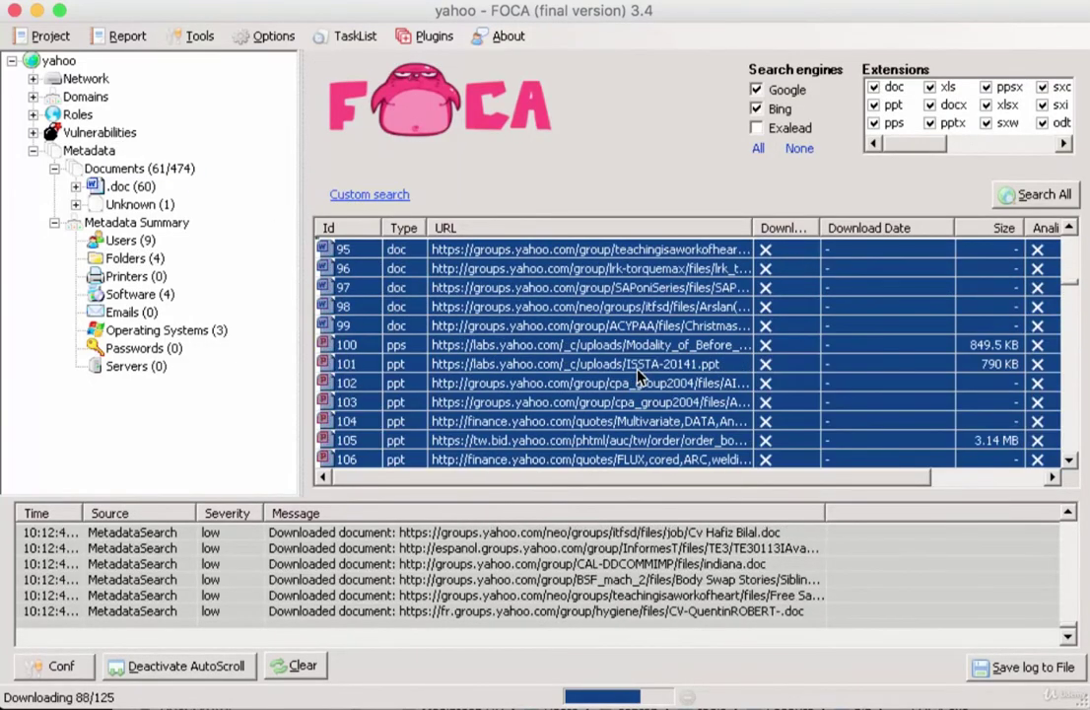
{"action": "scroll", "coordinate": [638, 372], "scroll_direction": "down", "scroll_amount": 1}
{"action": "right_click", "coordinate": [638, 347]}
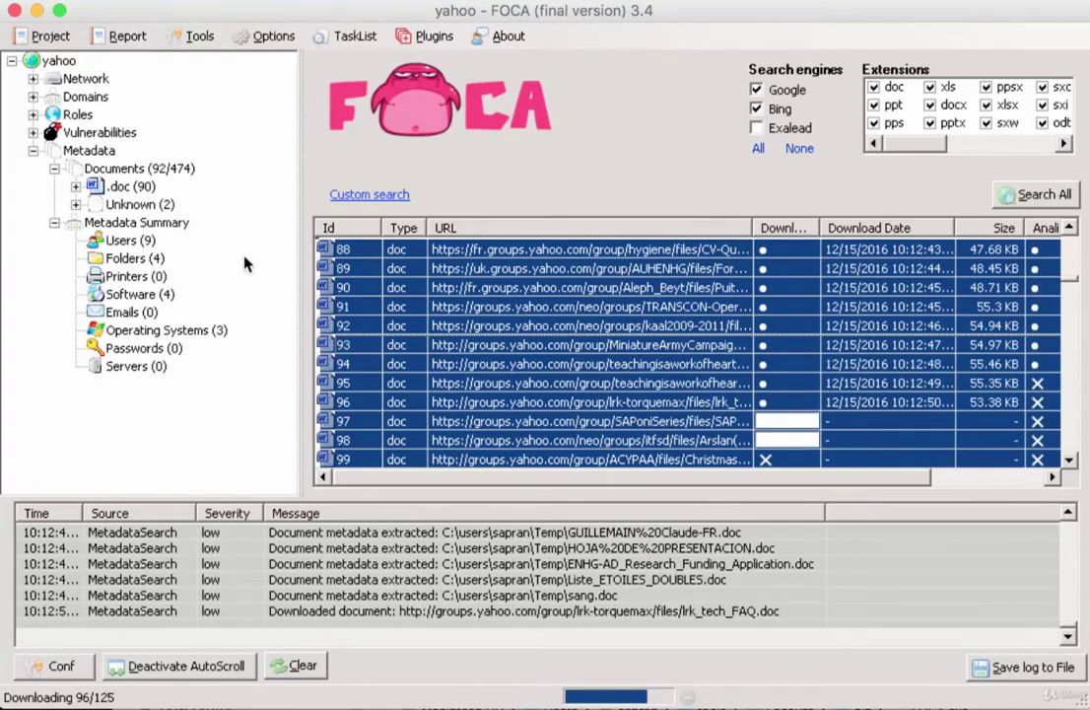
Switch between the updated Users, Software and Folders summaries.
{"action": "left_click", "coordinate": [143, 240]}
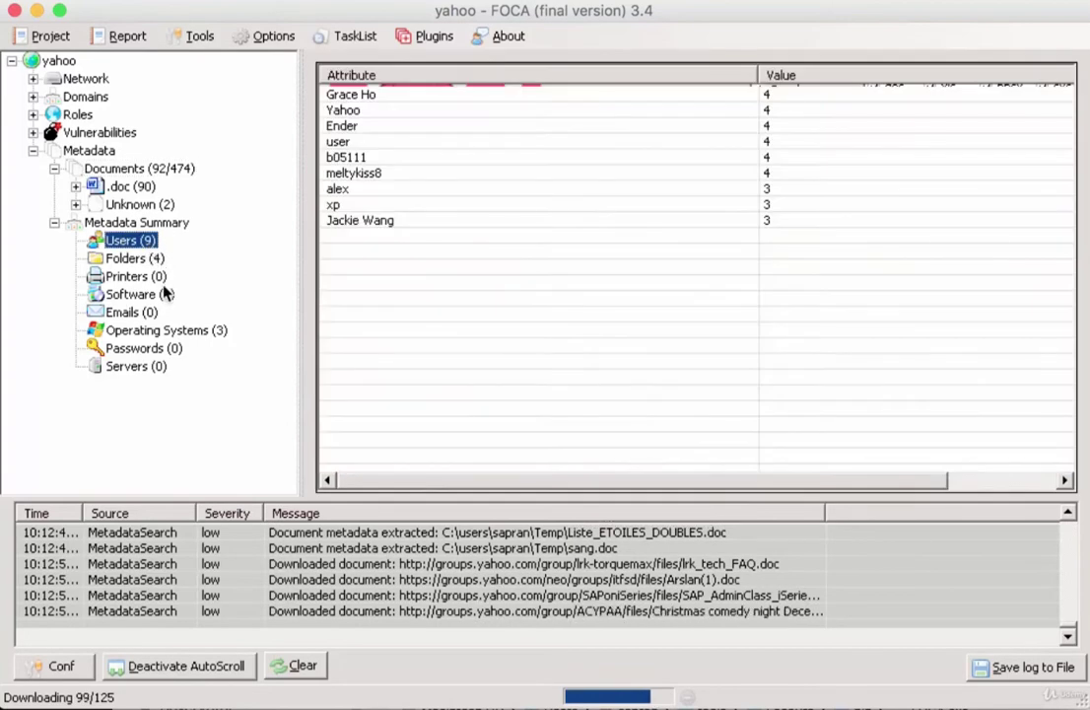
{"action": "left_click", "coordinate": [138, 294]}
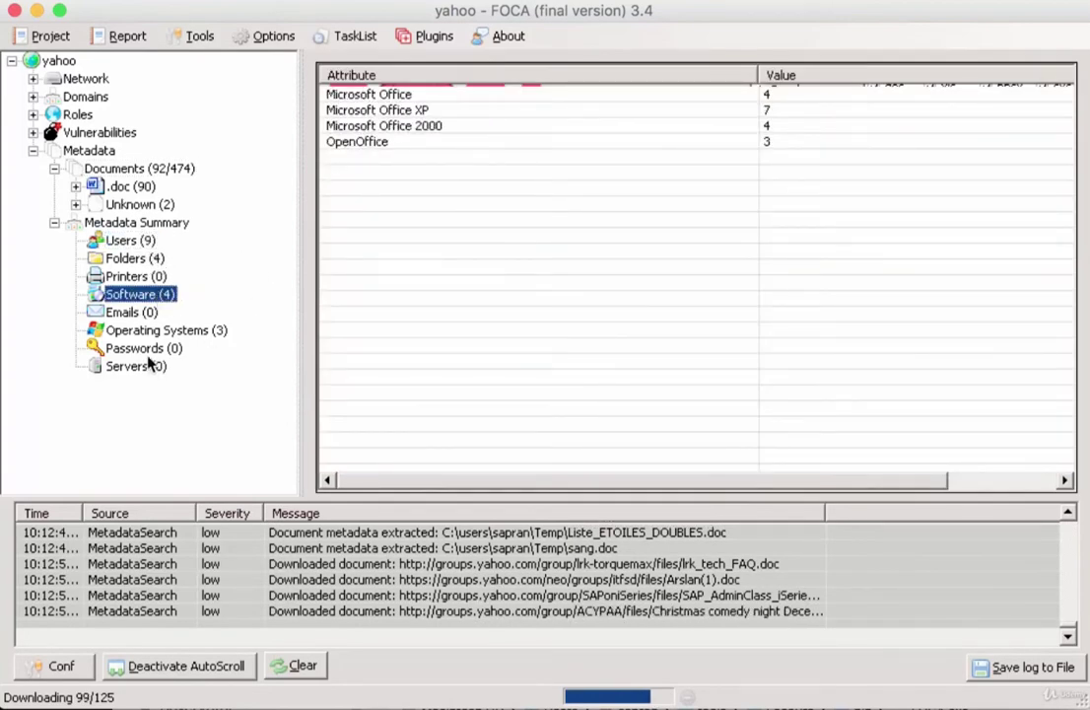
{"action": "left_click", "coordinate": [138, 258]}
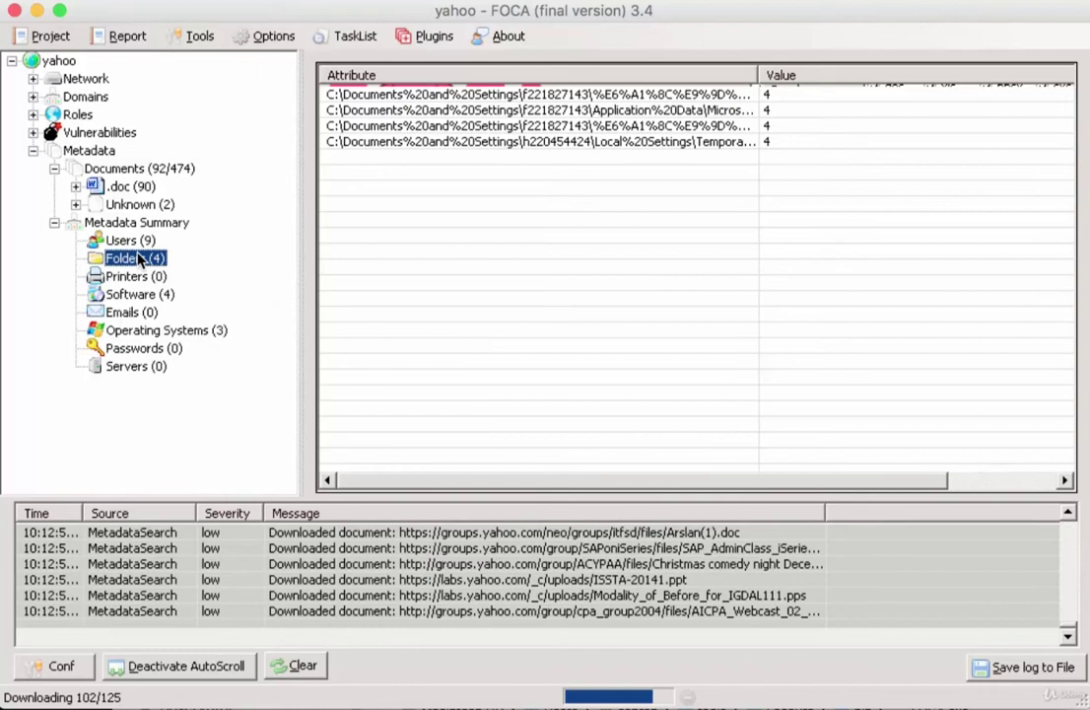
{"action": "left_click", "coordinate": [133, 240]}
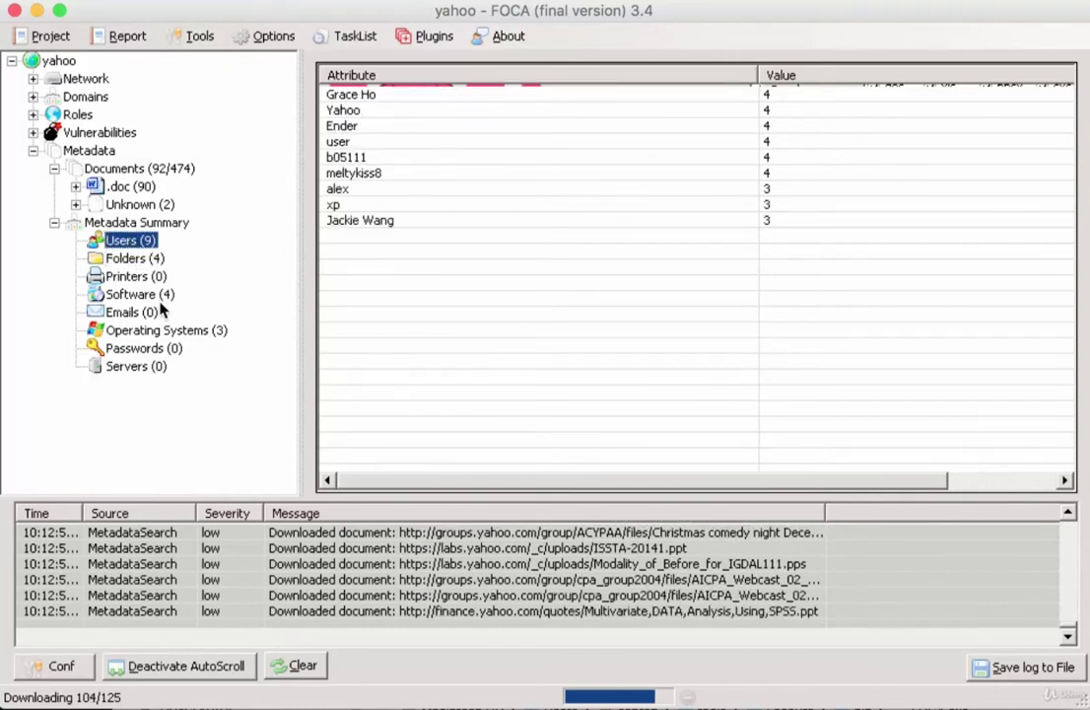
{"action": "left_click", "coordinate": [138, 293]}
{"action": "left_click", "coordinate": [133, 240]}
{"action": "left_click", "coordinate": [142, 295]}
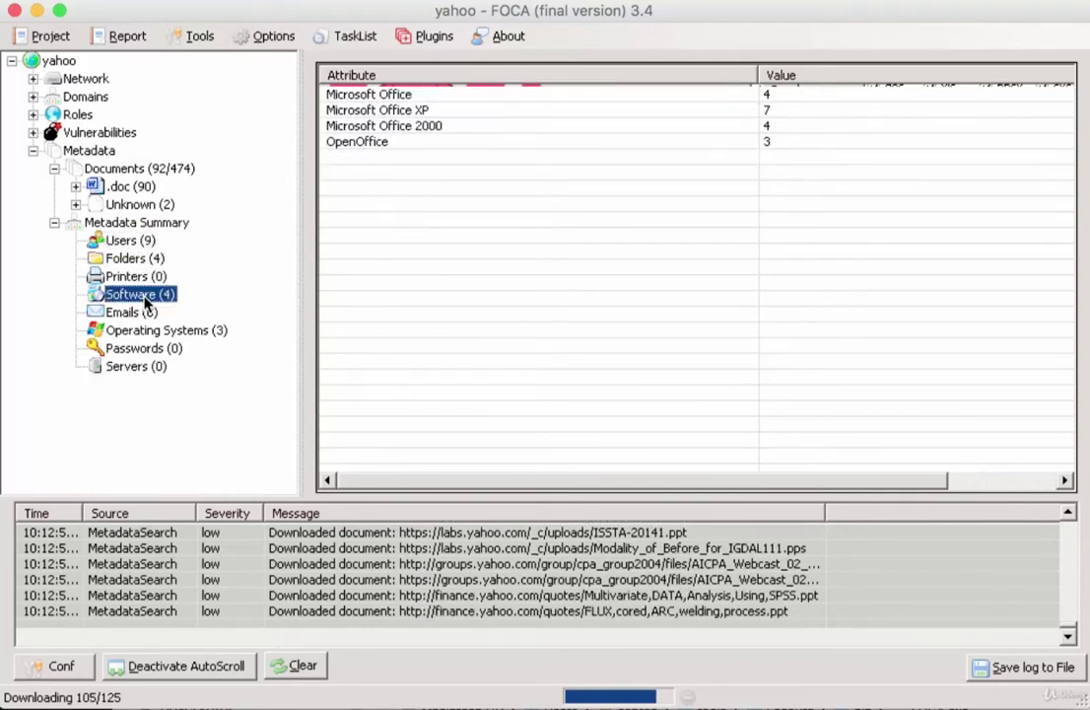
Review the Windows 7, XP and Server 2000 operating system entries, then show Users.
{"action": "left_click", "coordinate": [147, 333]}
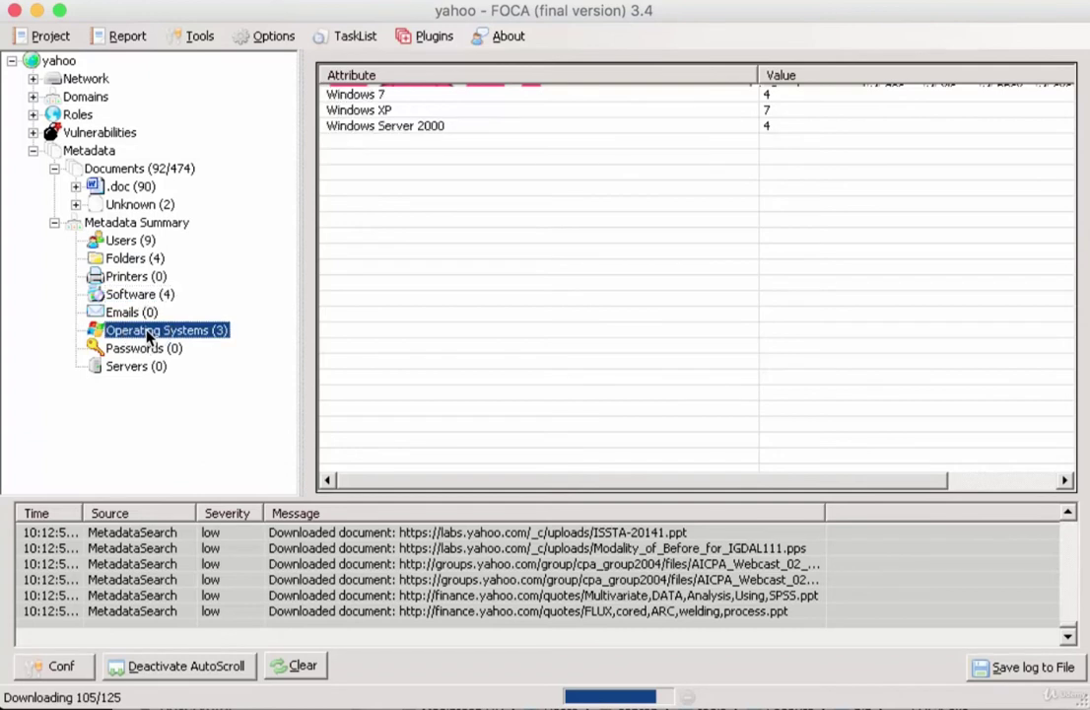
{"action": "left_click", "coordinate": [385, 129]}
{"action": "left_click", "coordinate": [337, 95]}
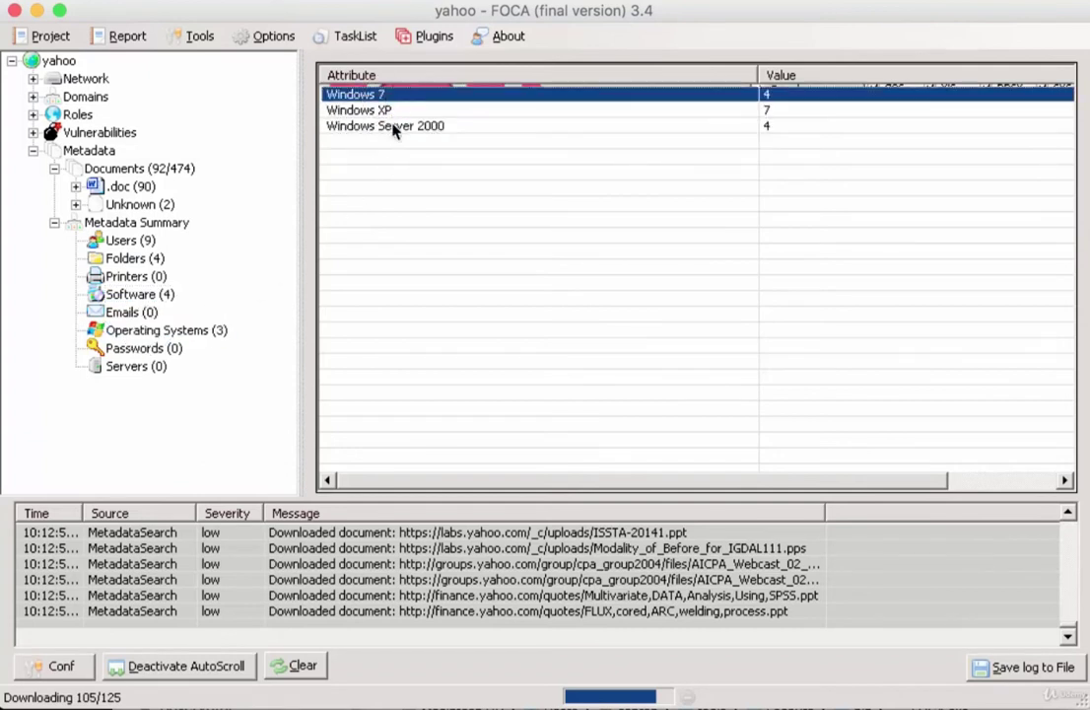
{"action": "left_click", "coordinate": [378, 110]}
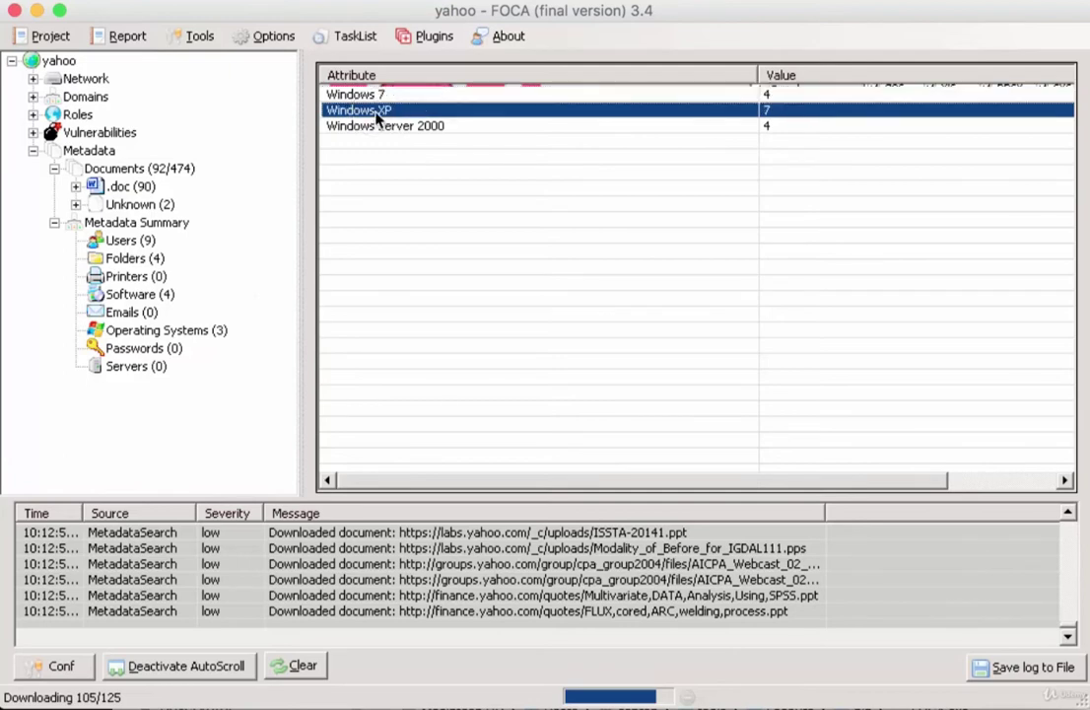
{"action": "left_click", "coordinate": [384, 129]}
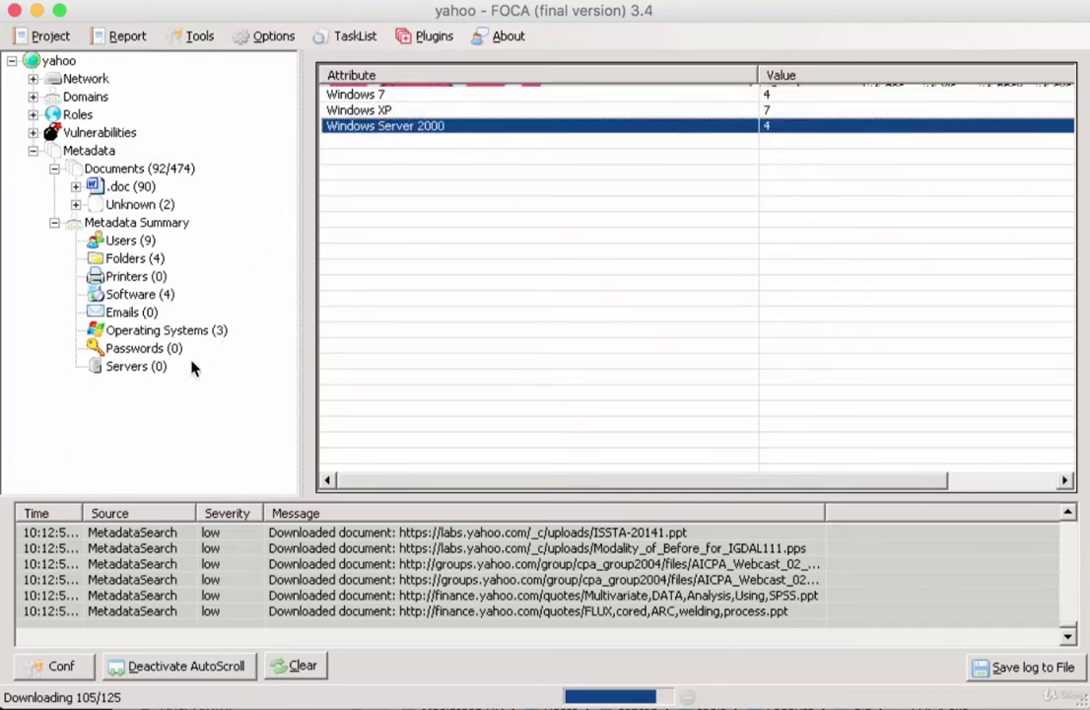
{"action": "left_click", "coordinate": [125, 242]}
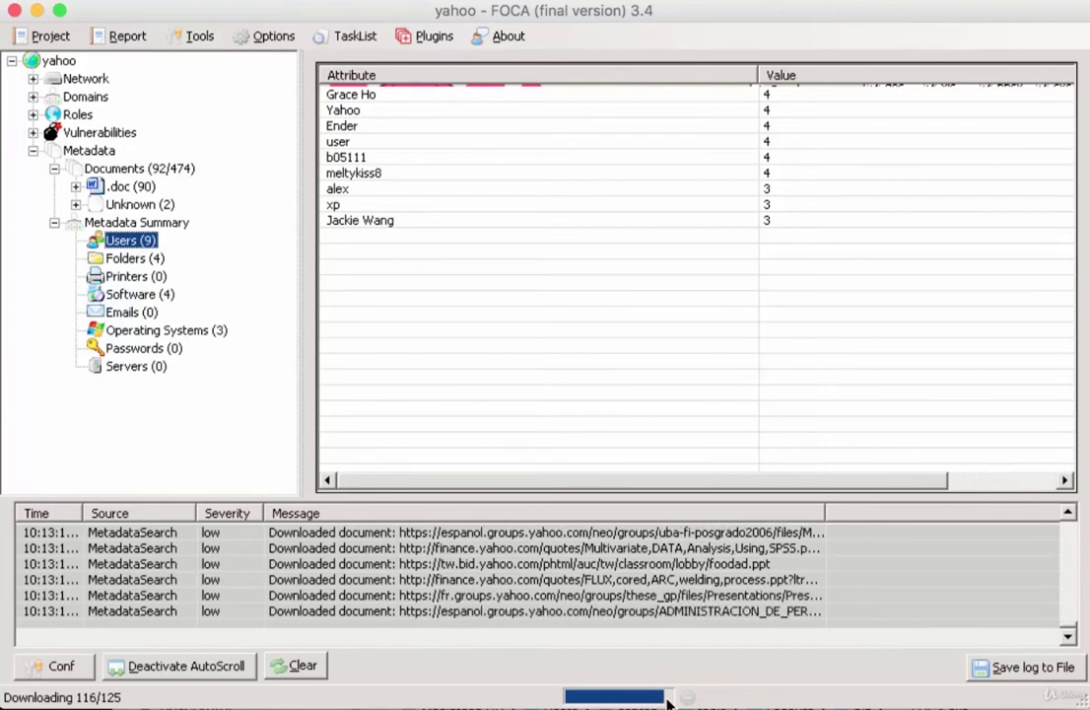
Return to the found documents list, select all rows with Ctrl+A, and scroll through them.
{"action": "left_click", "coordinate": [98, 151]}
{"action": "left_click", "coordinate": [336, 294]}
{"action": "key", "text": "ctrl+a"}
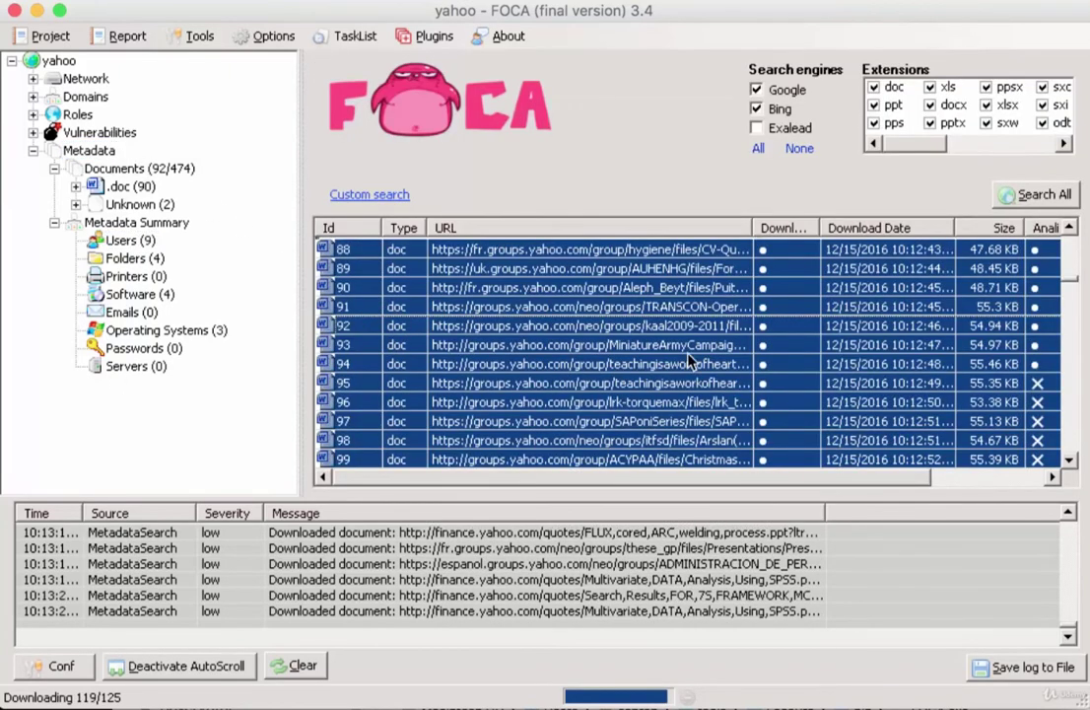
{"action": "scroll", "coordinate": [759, 343], "scroll_direction": "down", "scroll_amount": 15}
{"action": "scroll", "coordinate": [732, 348], "scroll_direction": "up", "scroll_amount": 10}
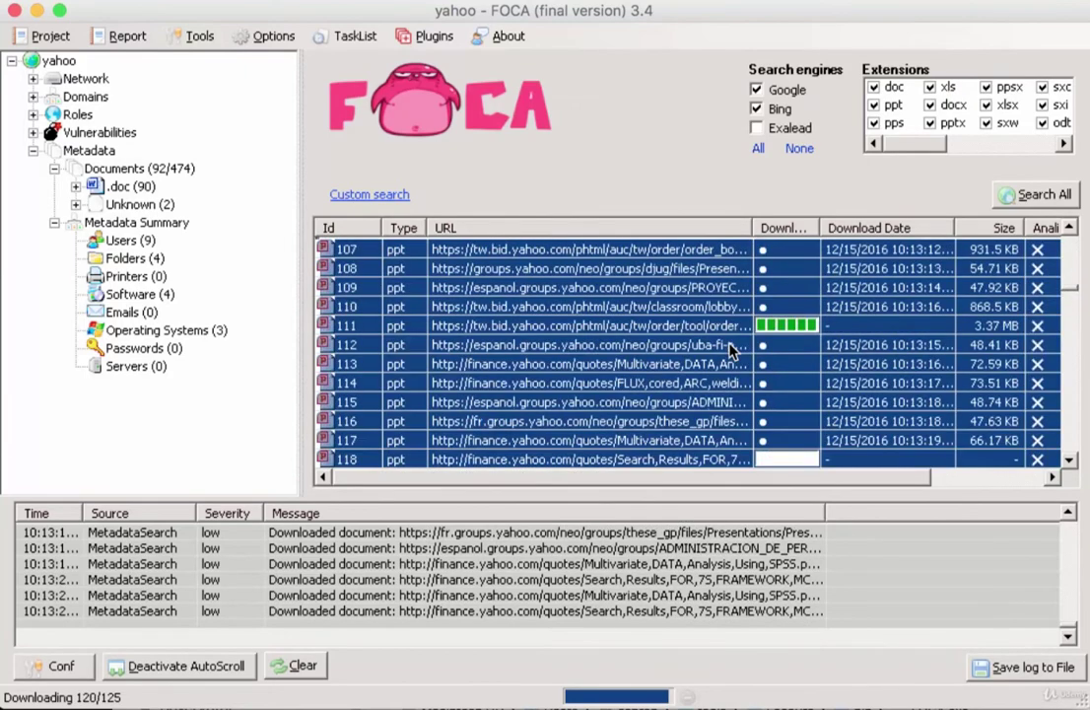
{"action": "scroll", "coordinate": [732, 348], "scroll_direction": "down", "scroll_amount": 2}
{"action": "scroll", "coordinate": [732, 348], "scroll_direction": "down", "scroll_amount": 5}
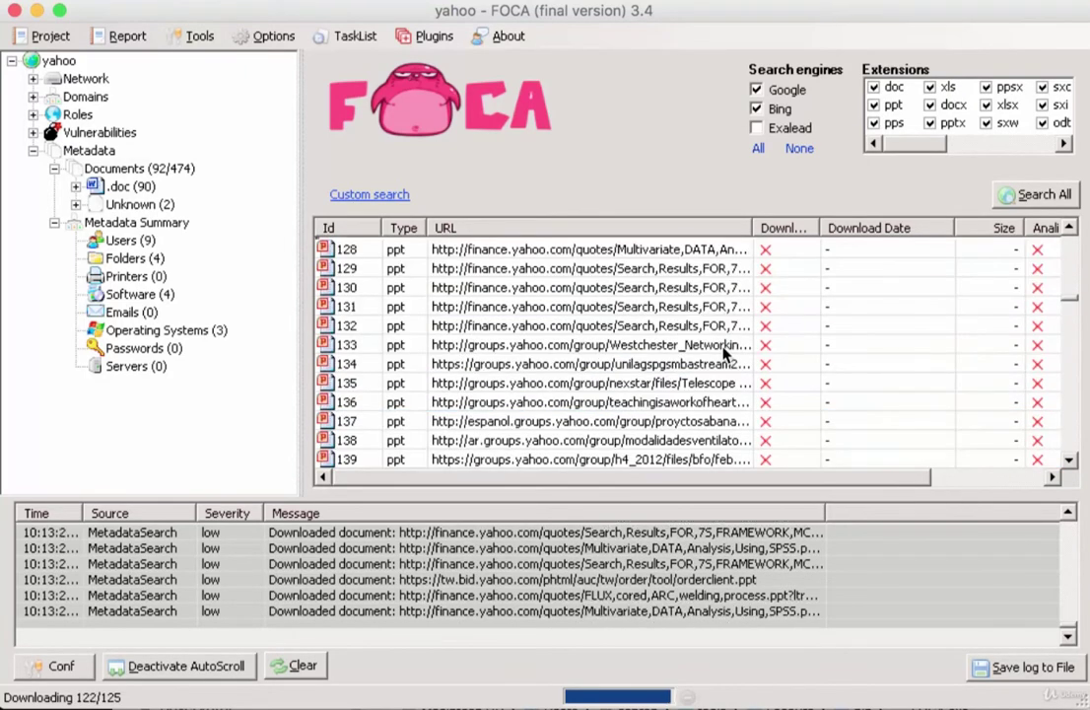
{"action": "scroll", "coordinate": [726, 353], "scroll_direction": "up", "scroll_amount": 4}
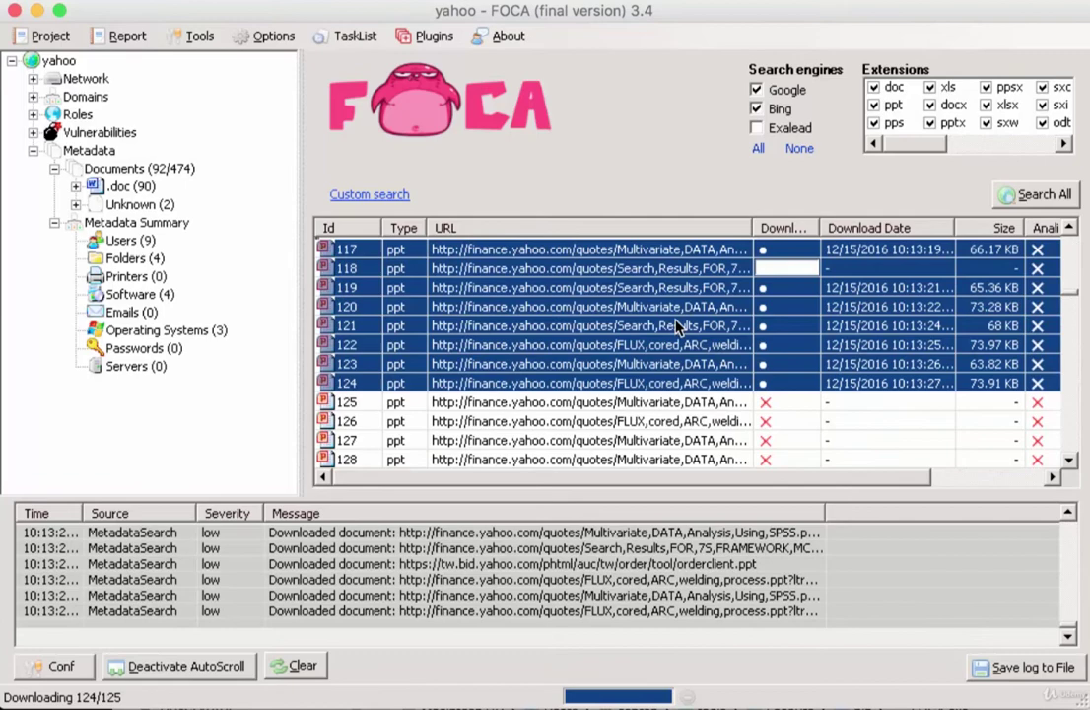
{"action": "scroll", "coordinate": [651, 311], "scroll_direction": "up", "scroll_amount": 20}
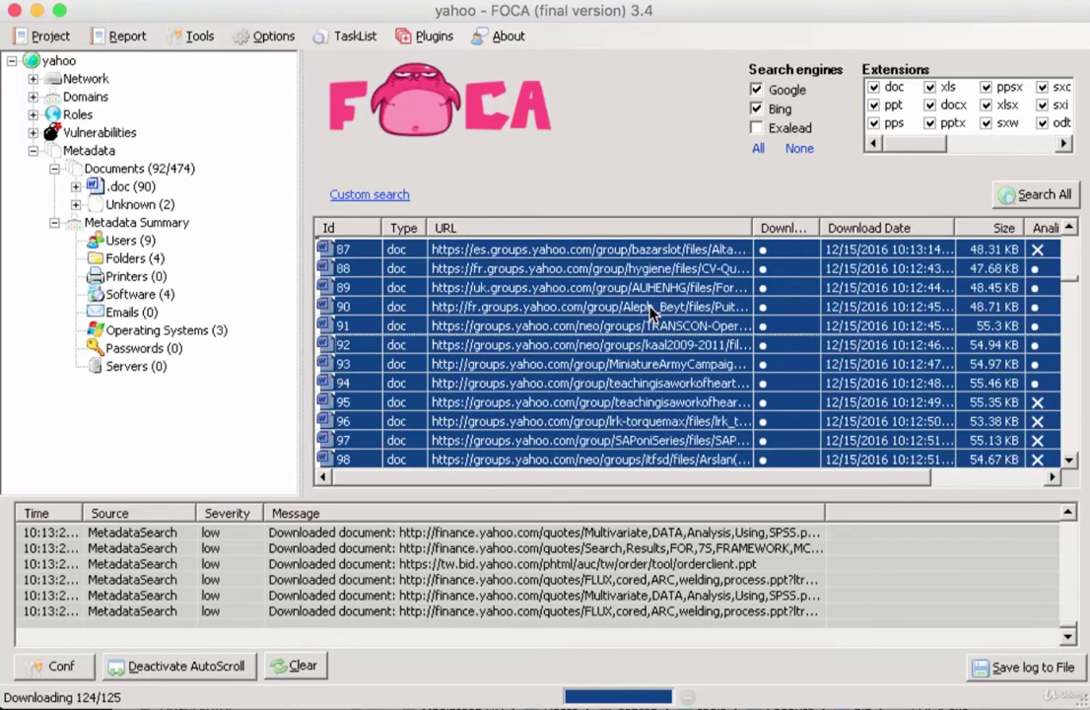
{"action": "scroll", "coordinate": [650, 312], "scroll_direction": "down", "scroll_amount": 20}
{"action": "scroll", "coordinate": [584, 316], "scroll_direction": "up", "scroll_amount": 7}
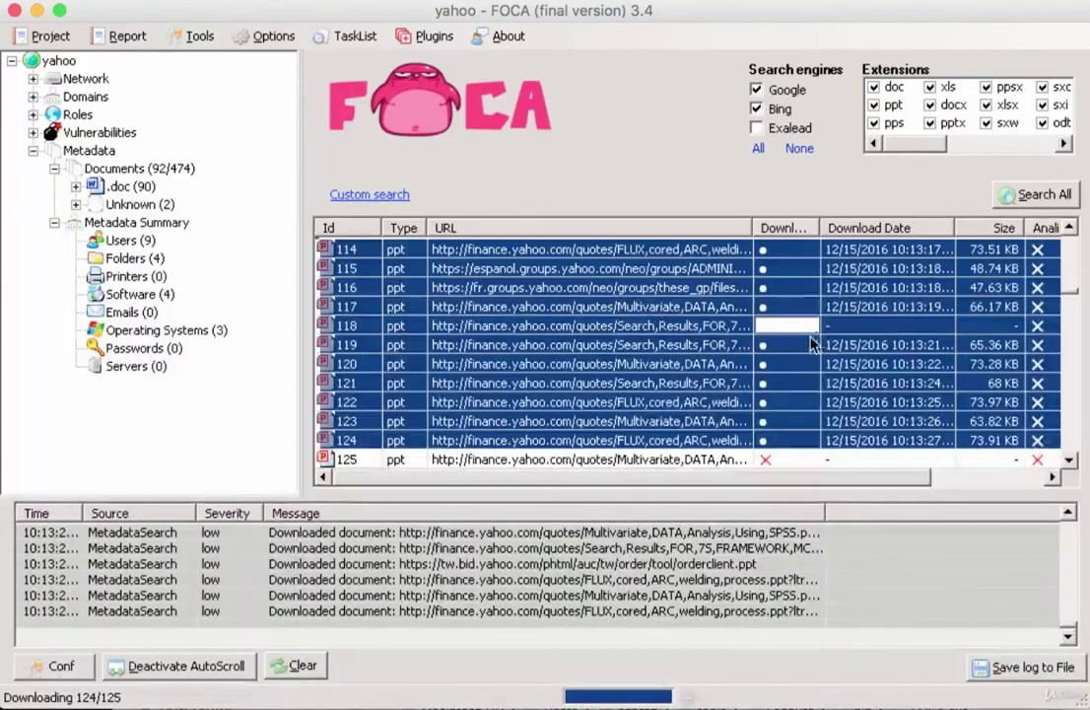
Run Extract All Metadata and check the Office for Mac, Photoshop 2.0 and OpenOffice software entries.
{"action": "right_click", "coordinate": [628, 328]}
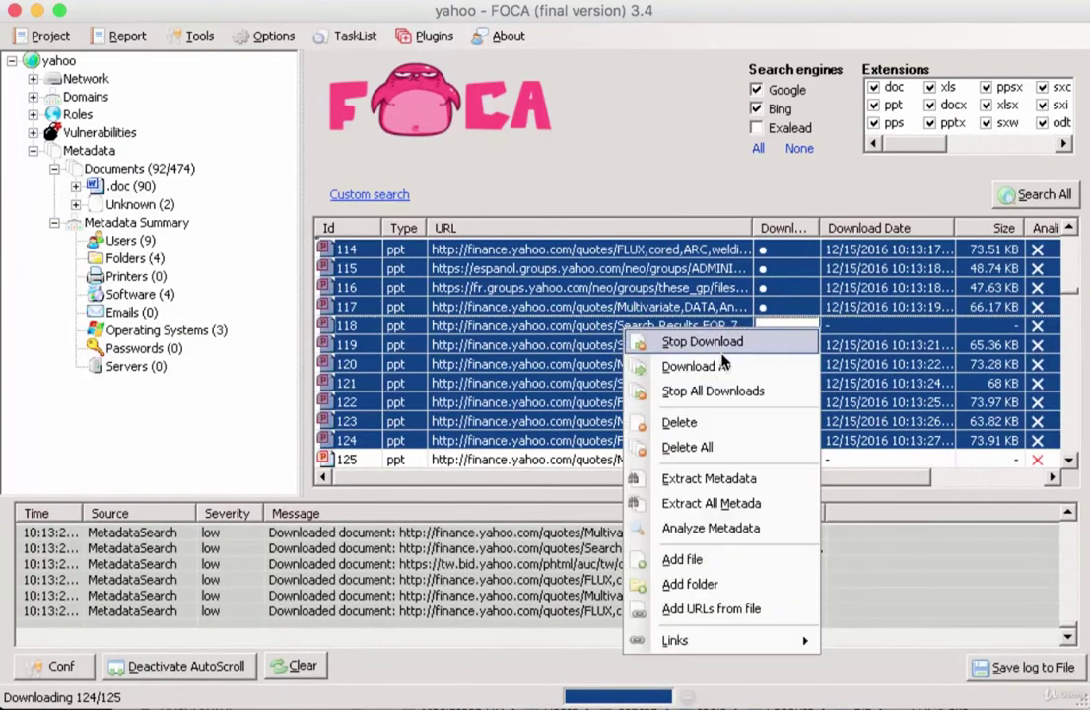
{"action": "left_click", "coordinate": [728, 483]}
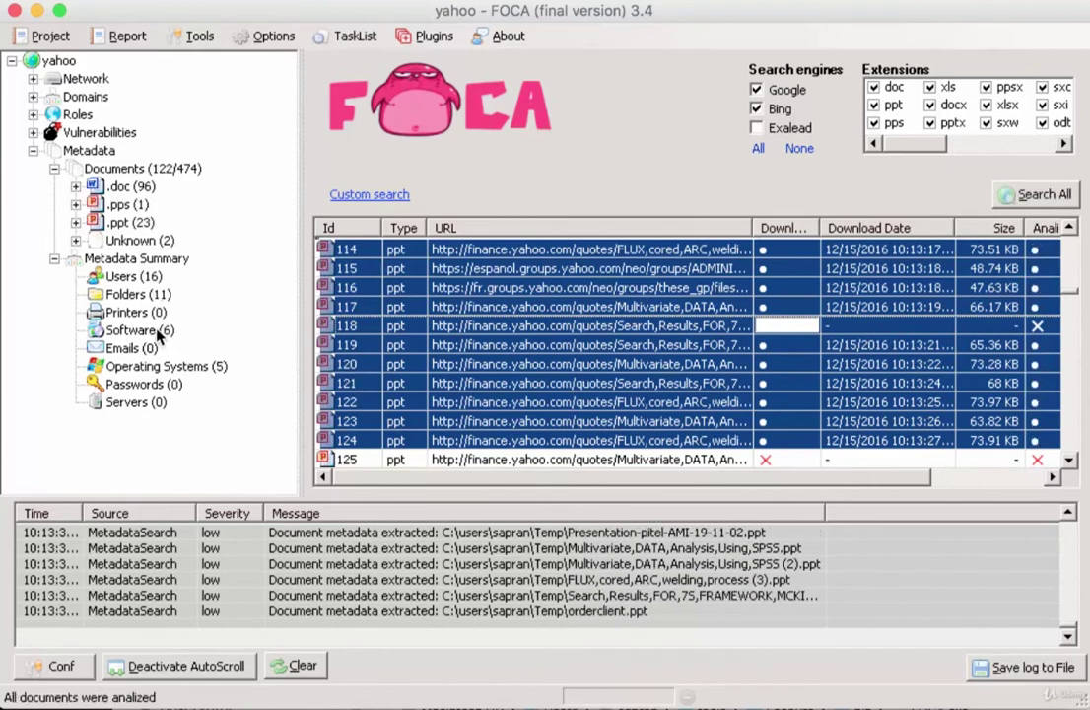
{"action": "left_click", "coordinate": [160, 336]}
{"action": "left_click", "coordinate": [446, 175]}
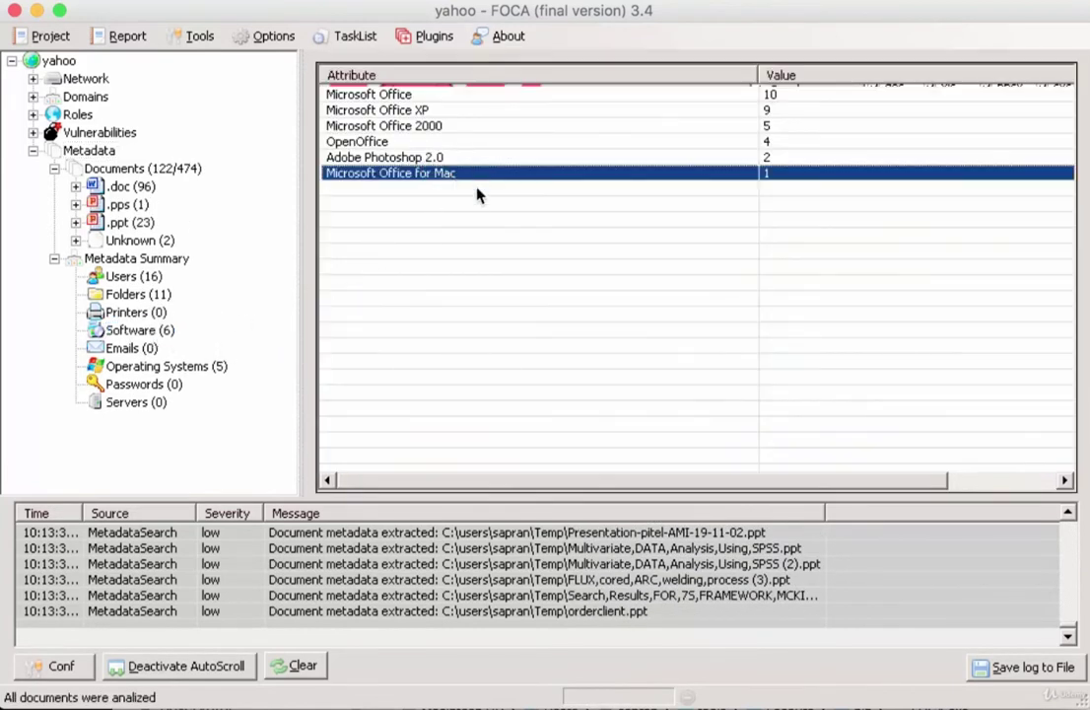
{"action": "left_click", "coordinate": [458, 157]}
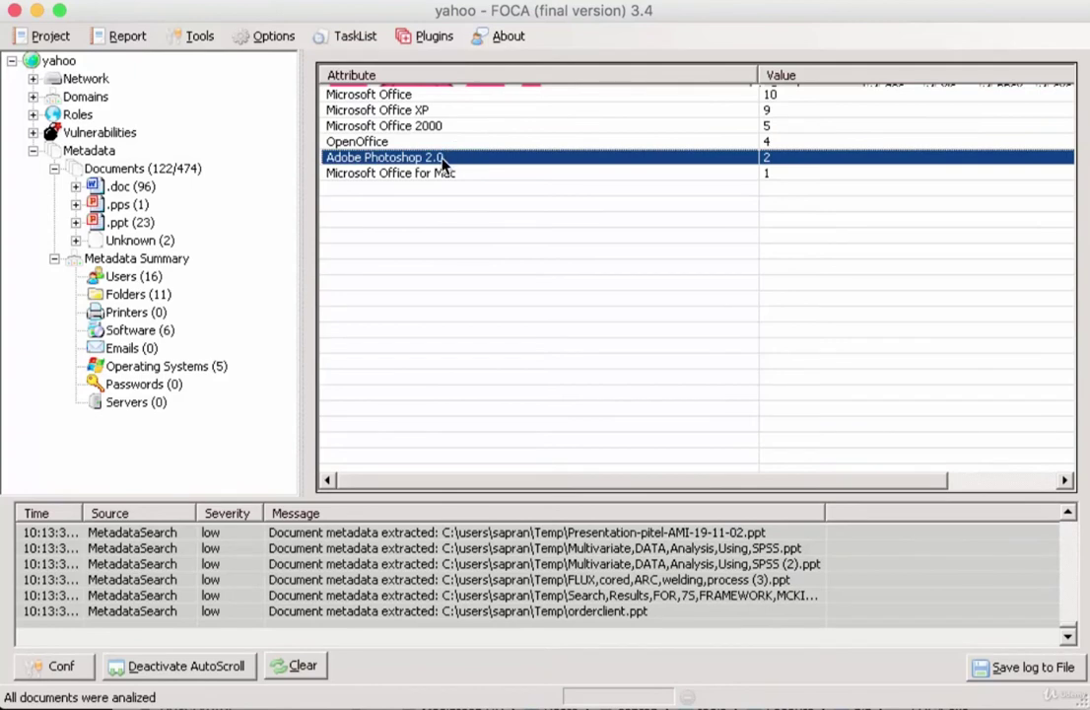
{"action": "left_click", "coordinate": [374, 143]}
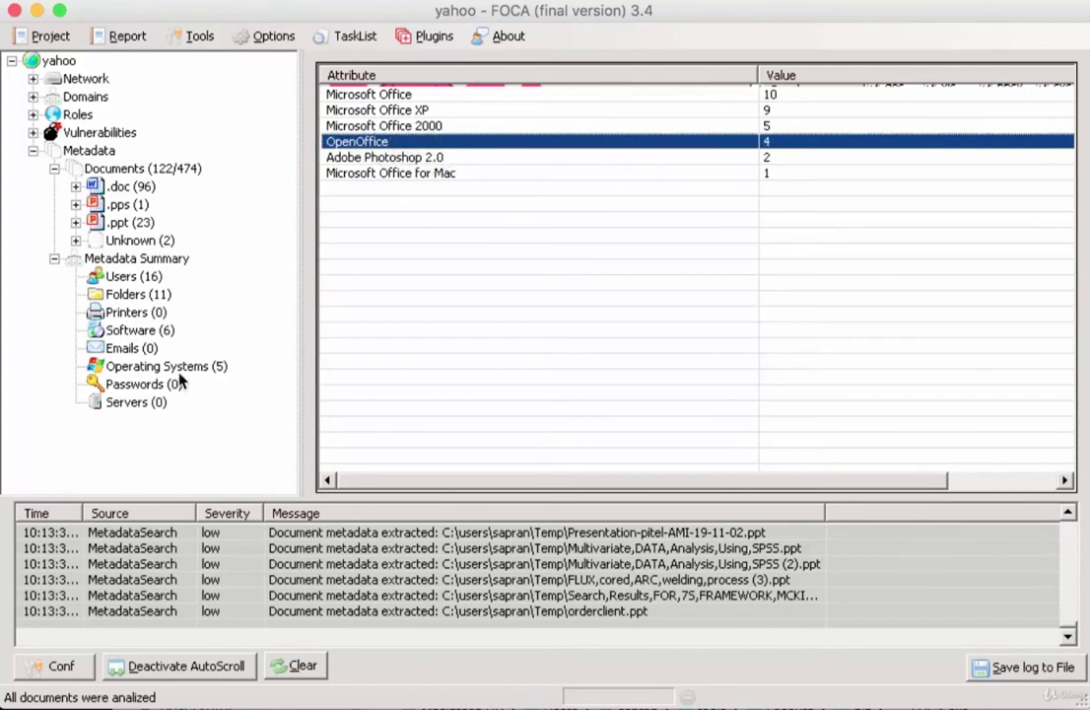
Review the Mac OS, Windows Vista, XP and Server 2000 operating system entries.
{"action": "left_click", "coordinate": [172, 367]}
{"action": "left_click", "coordinate": [404, 158]}
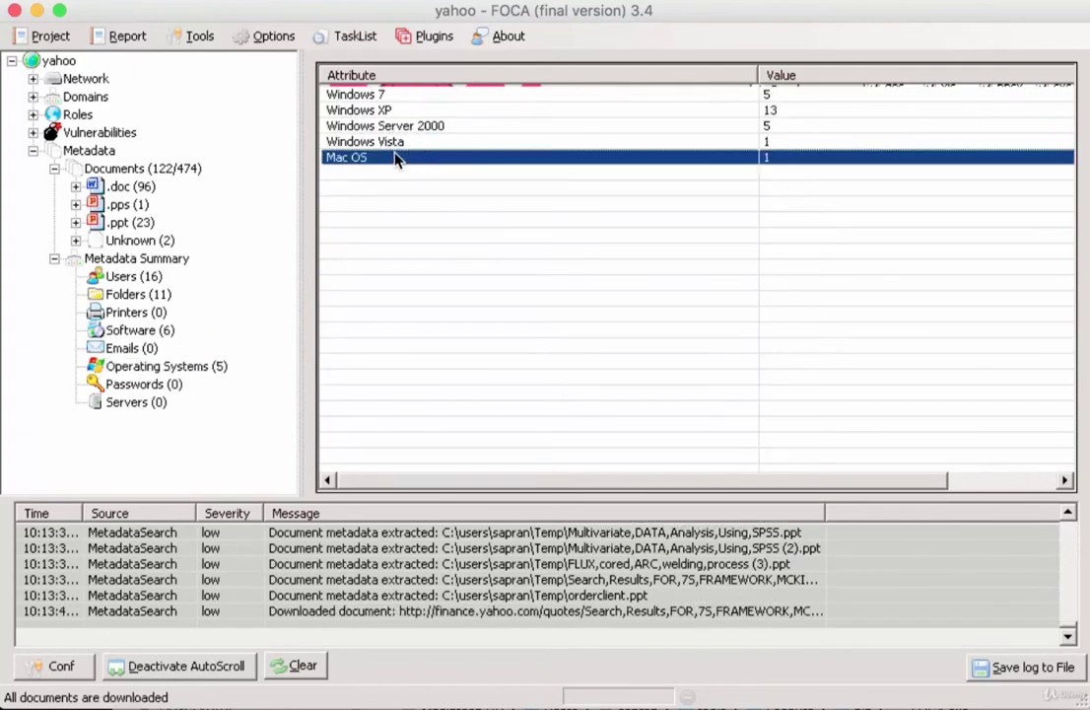
{"action": "left_click", "coordinate": [419, 143]}
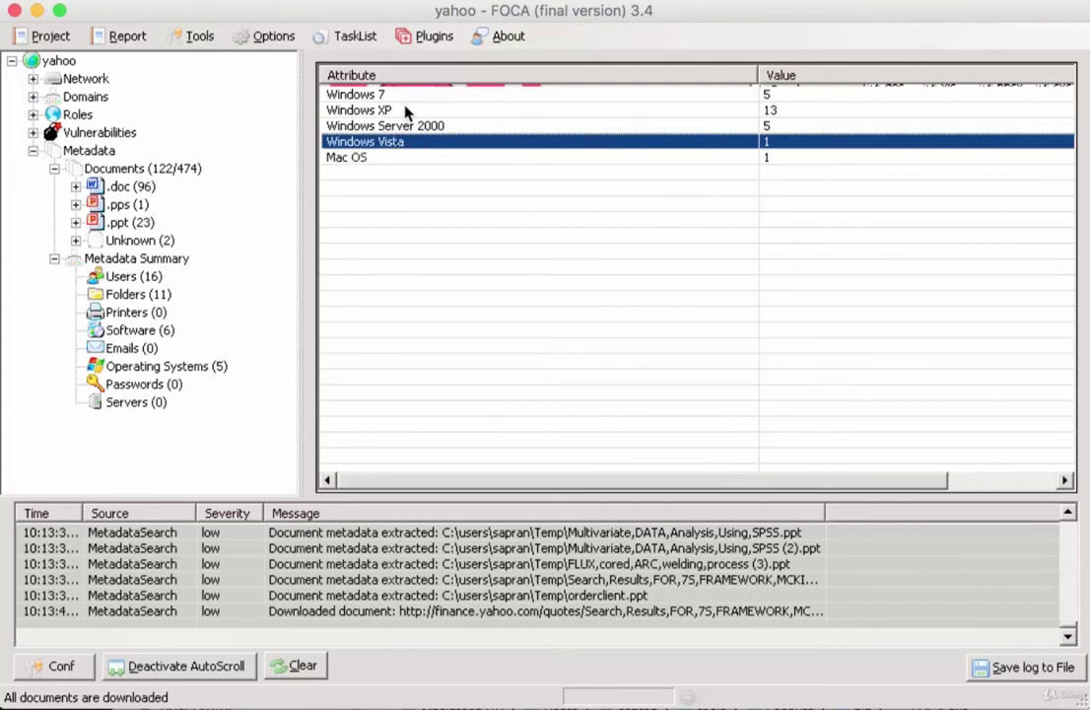
{"action": "left_click", "coordinate": [367, 108]}
{"action": "left_click", "coordinate": [419, 128]}
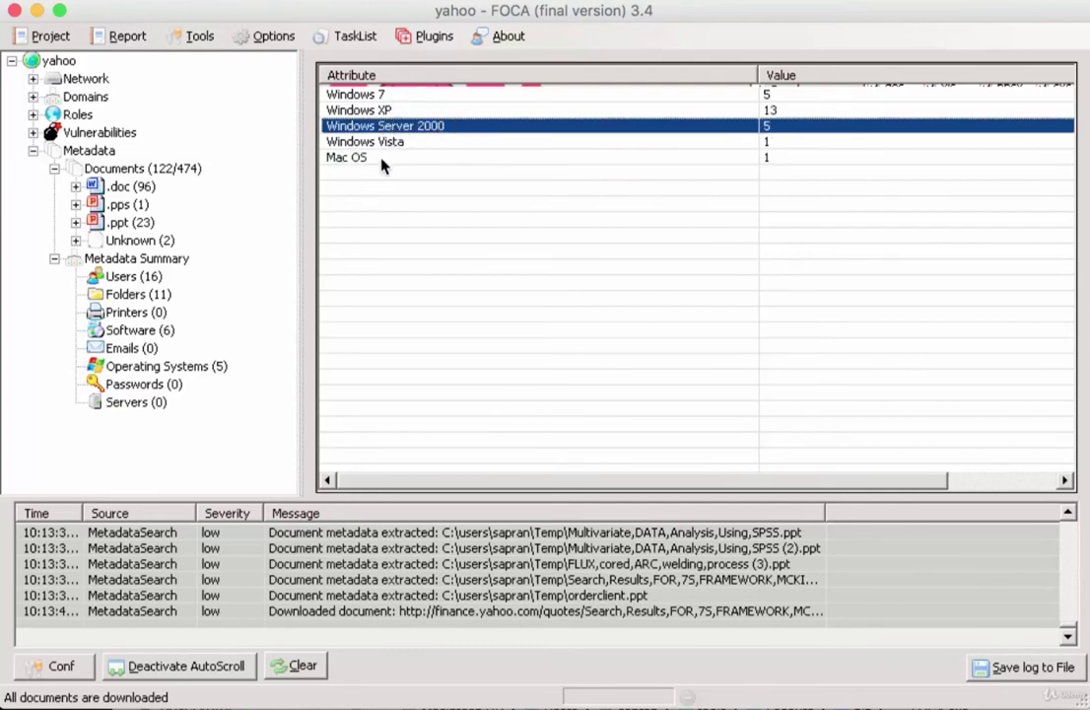
Sort the Users list by document count, highest first, then confirm Emails shows no addresses found.
{"action": "left_click", "coordinate": [153, 332]}
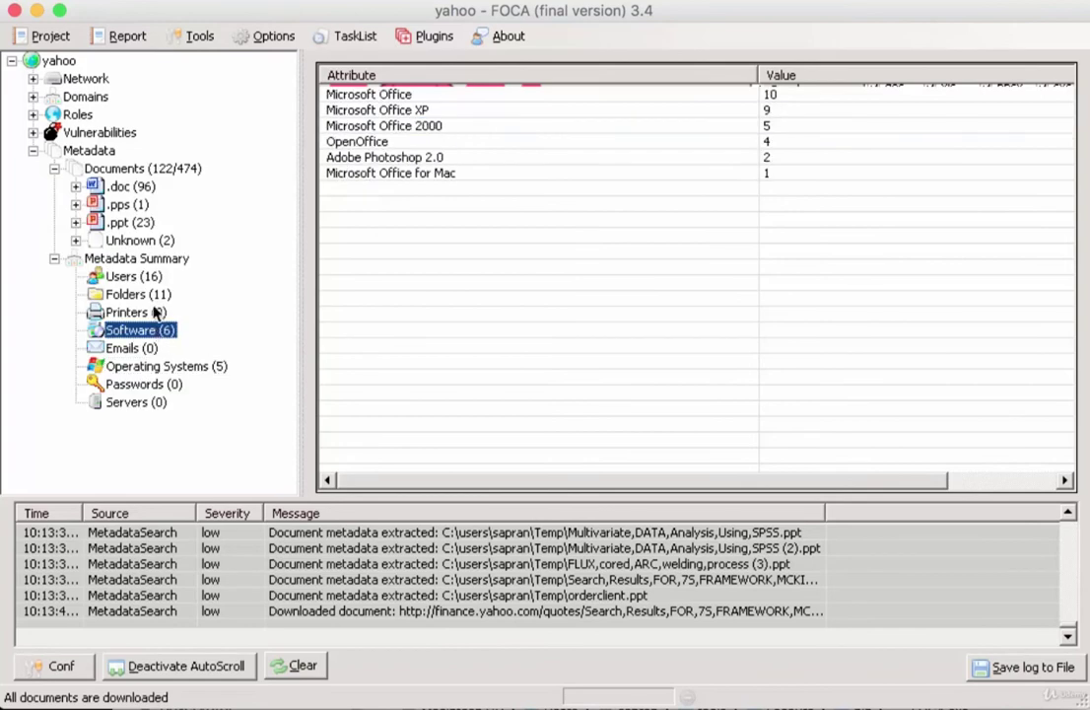
{"action": "left_click", "coordinate": [148, 276]}
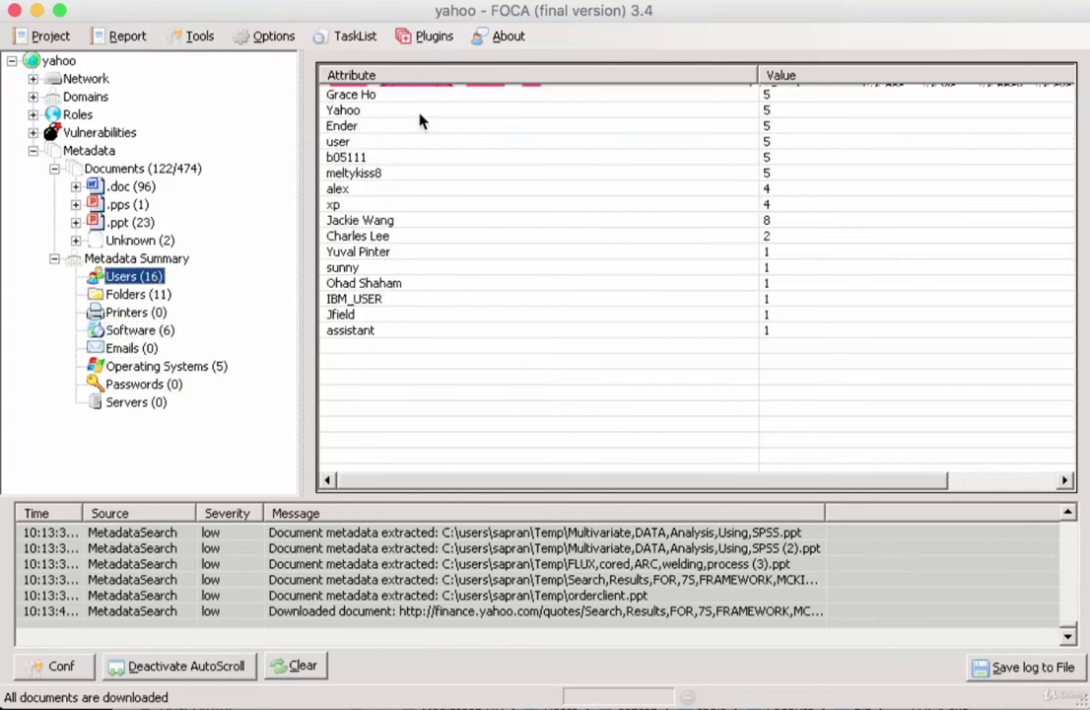
{"action": "left_click", "coordinate": [814, 77]}
{"action": "left_click", "coordinate": [813, 78]}
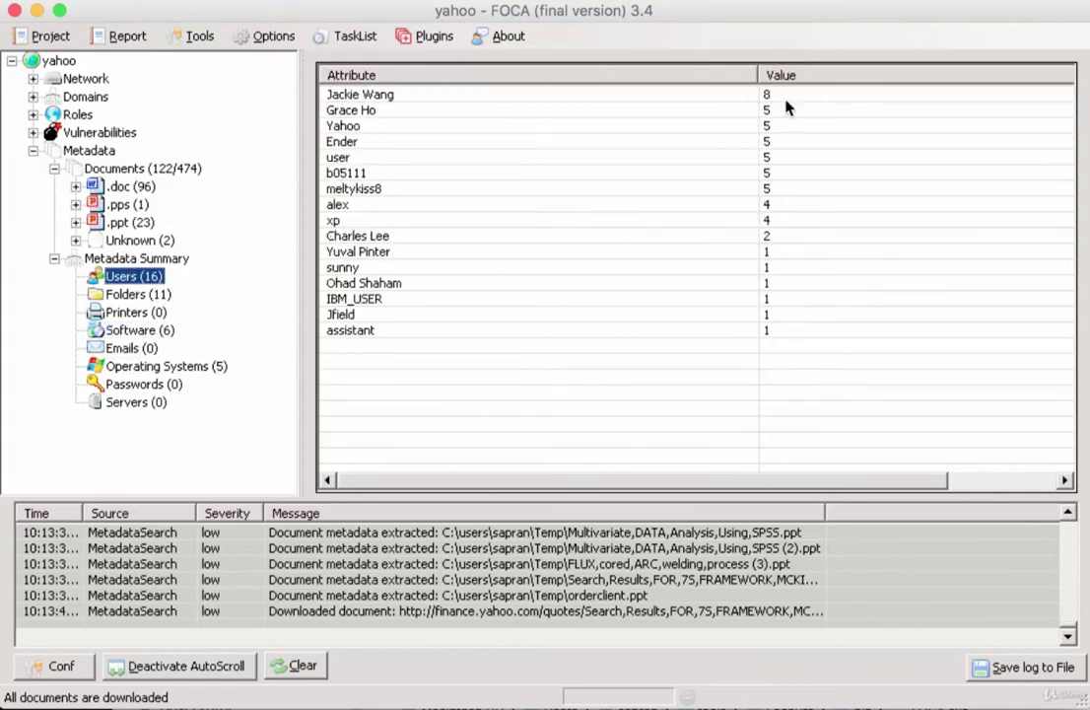
{"action": "left_click", "coordinate": [775, 97]}
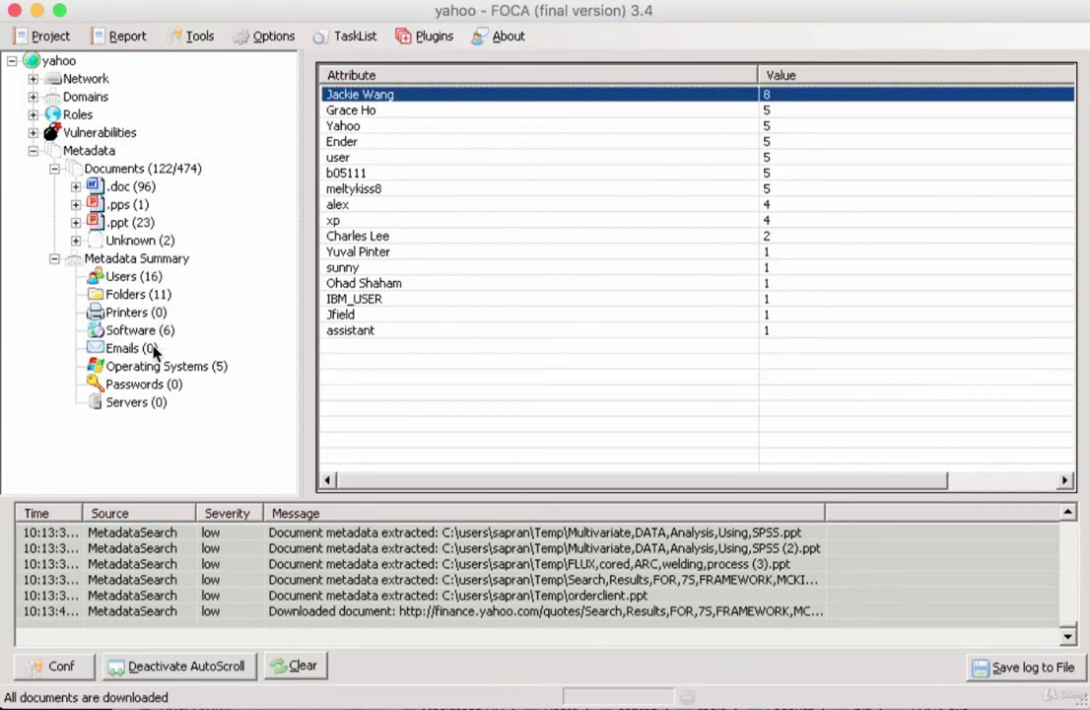
{"action": "left_click", "coordinate": [128, 348]}
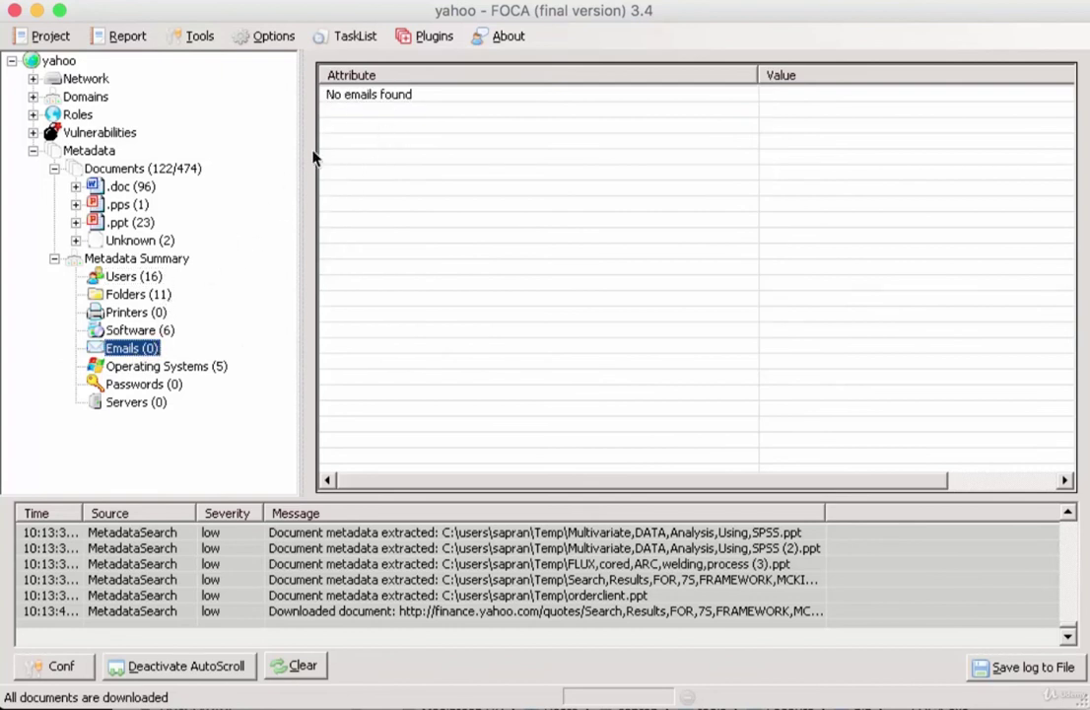